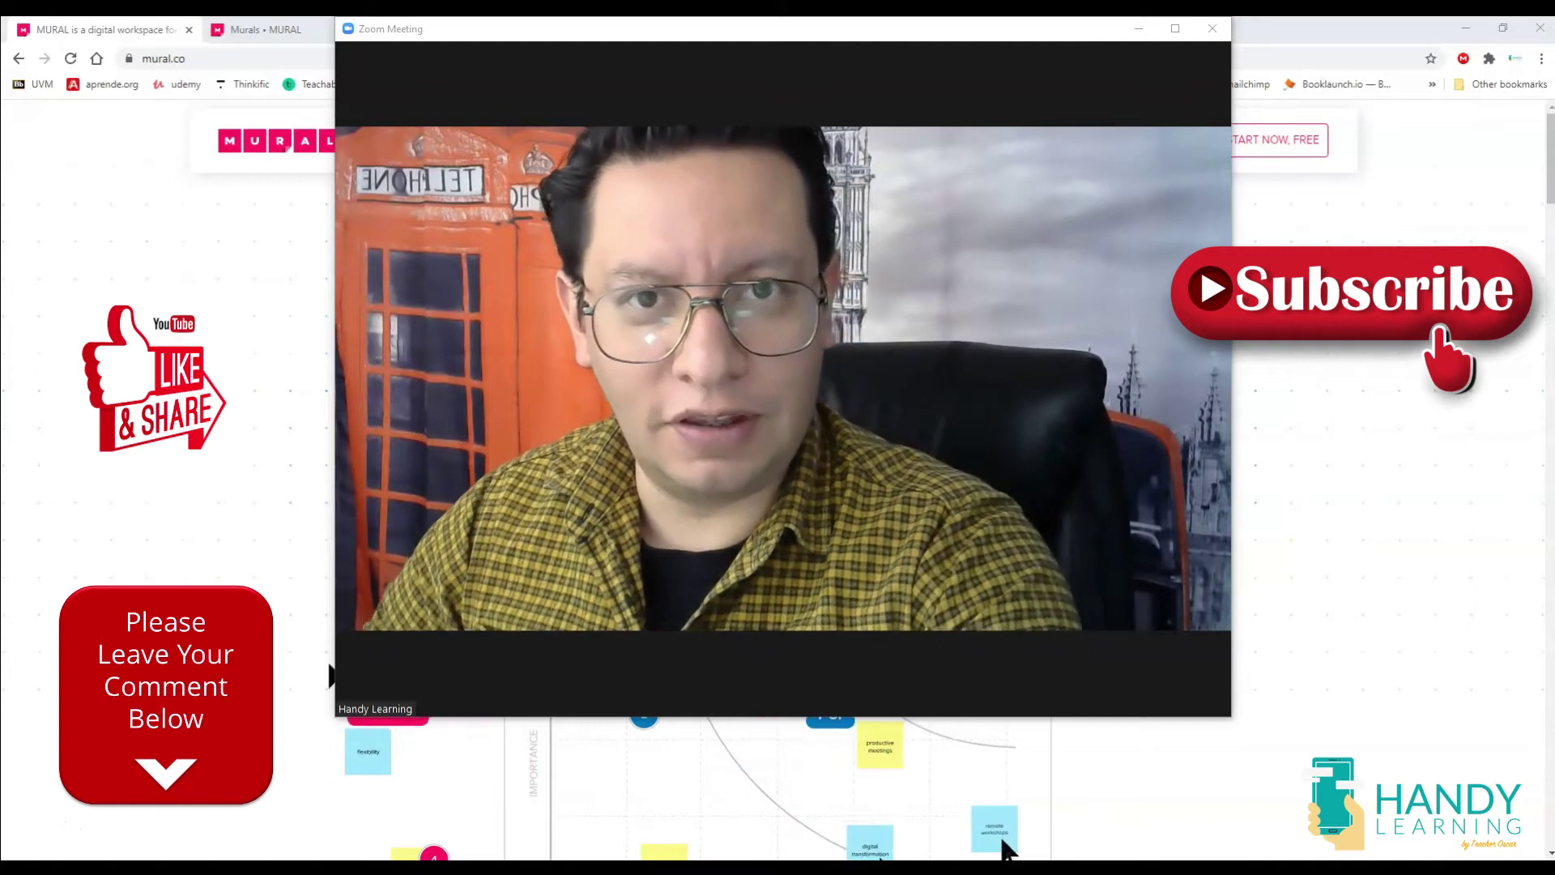
Minimize the Zoom video to a thumbnail and load mural.ly in the browser.
{"action": "left_click", "coordinate": [1139, 28]}
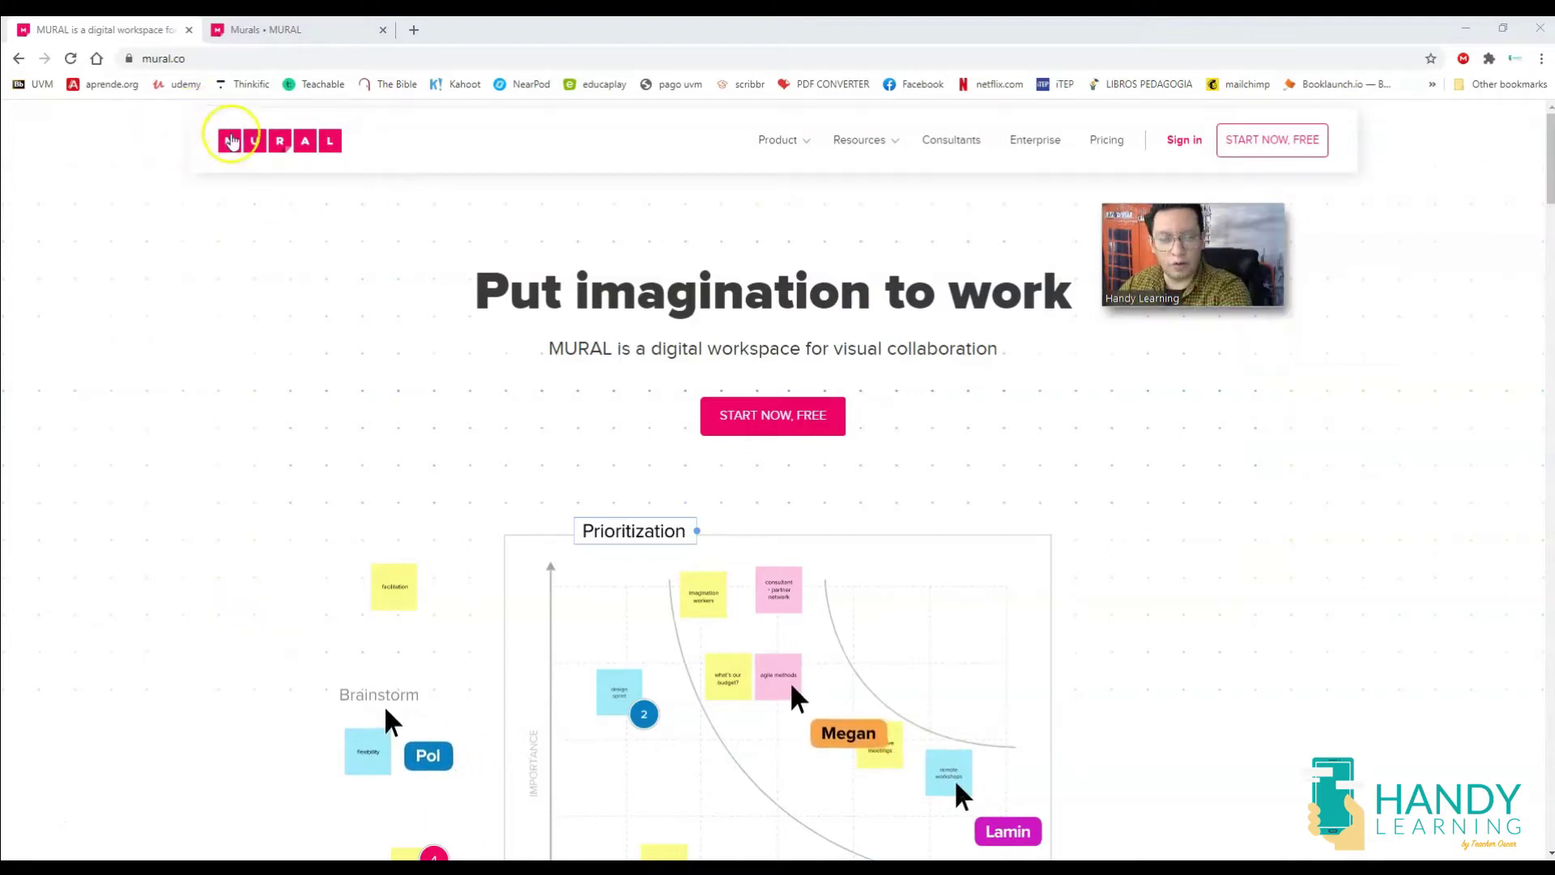
{"action": "left_click", "coordinate": [236, 57]}
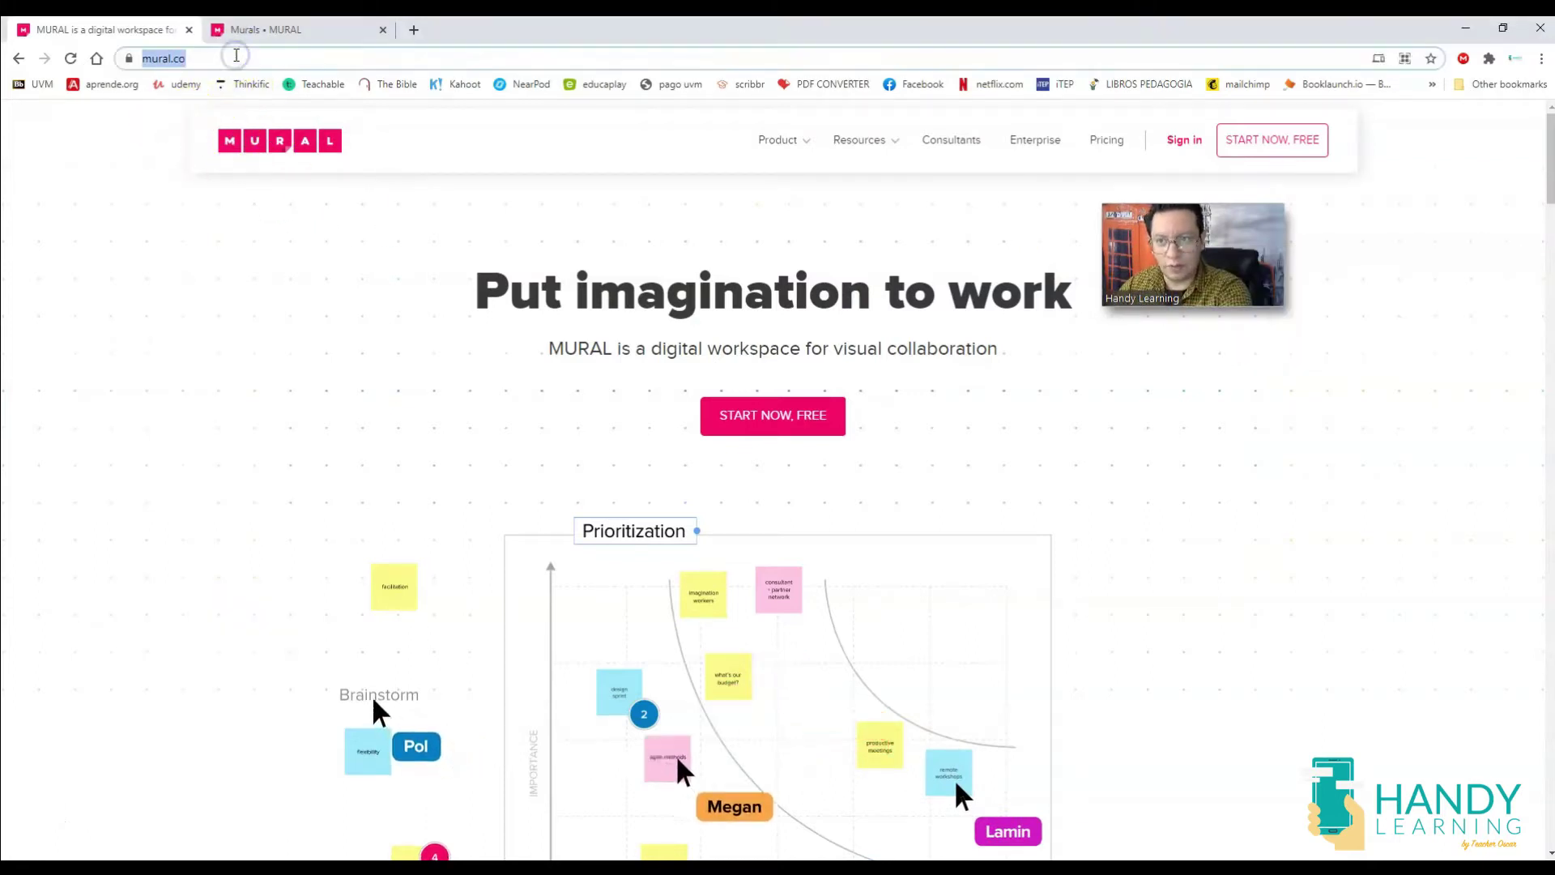
{"action": "type", "text": "mural.ly"}
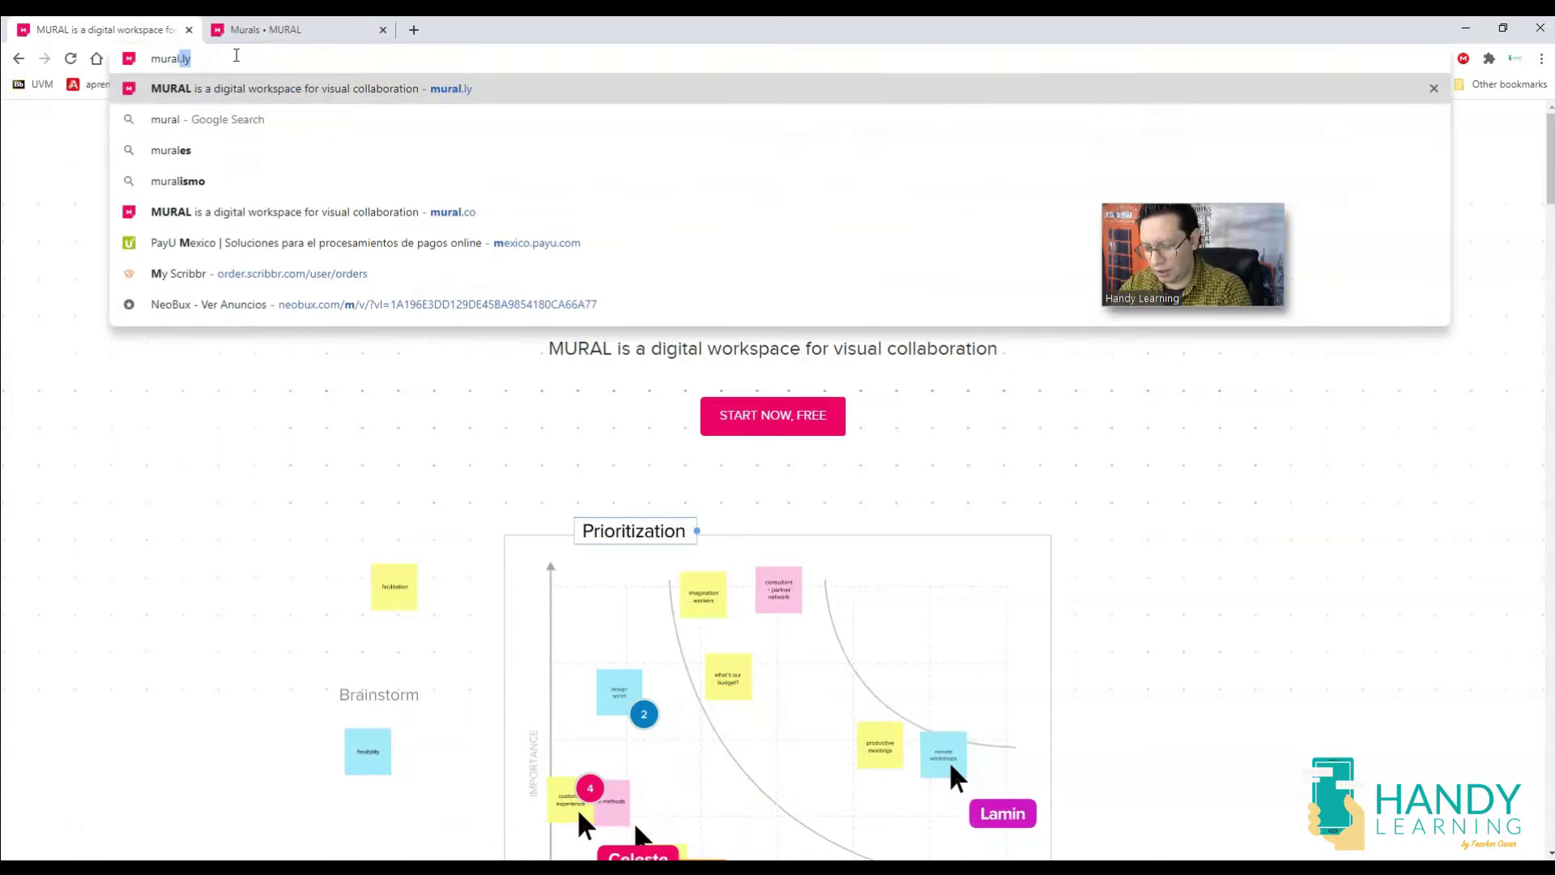
{"action": "key", "text": "Return"}
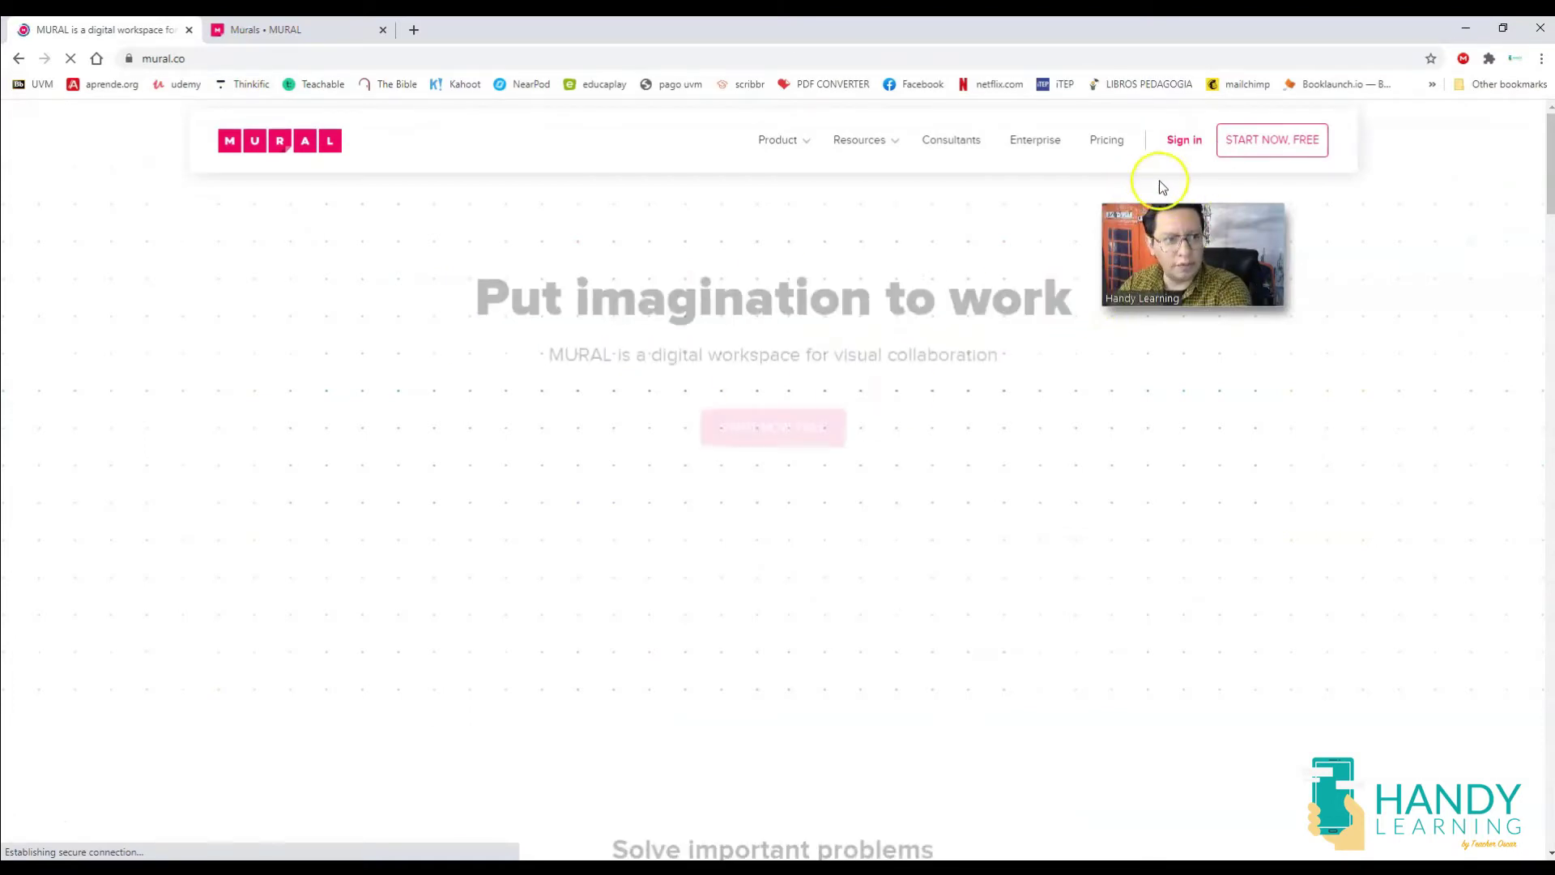
Start a free sign-up, fill in first name, last name and work e-mail, and tick I'm not a robot.
{"action": "left_click", "coordinate": [1275, 140]}
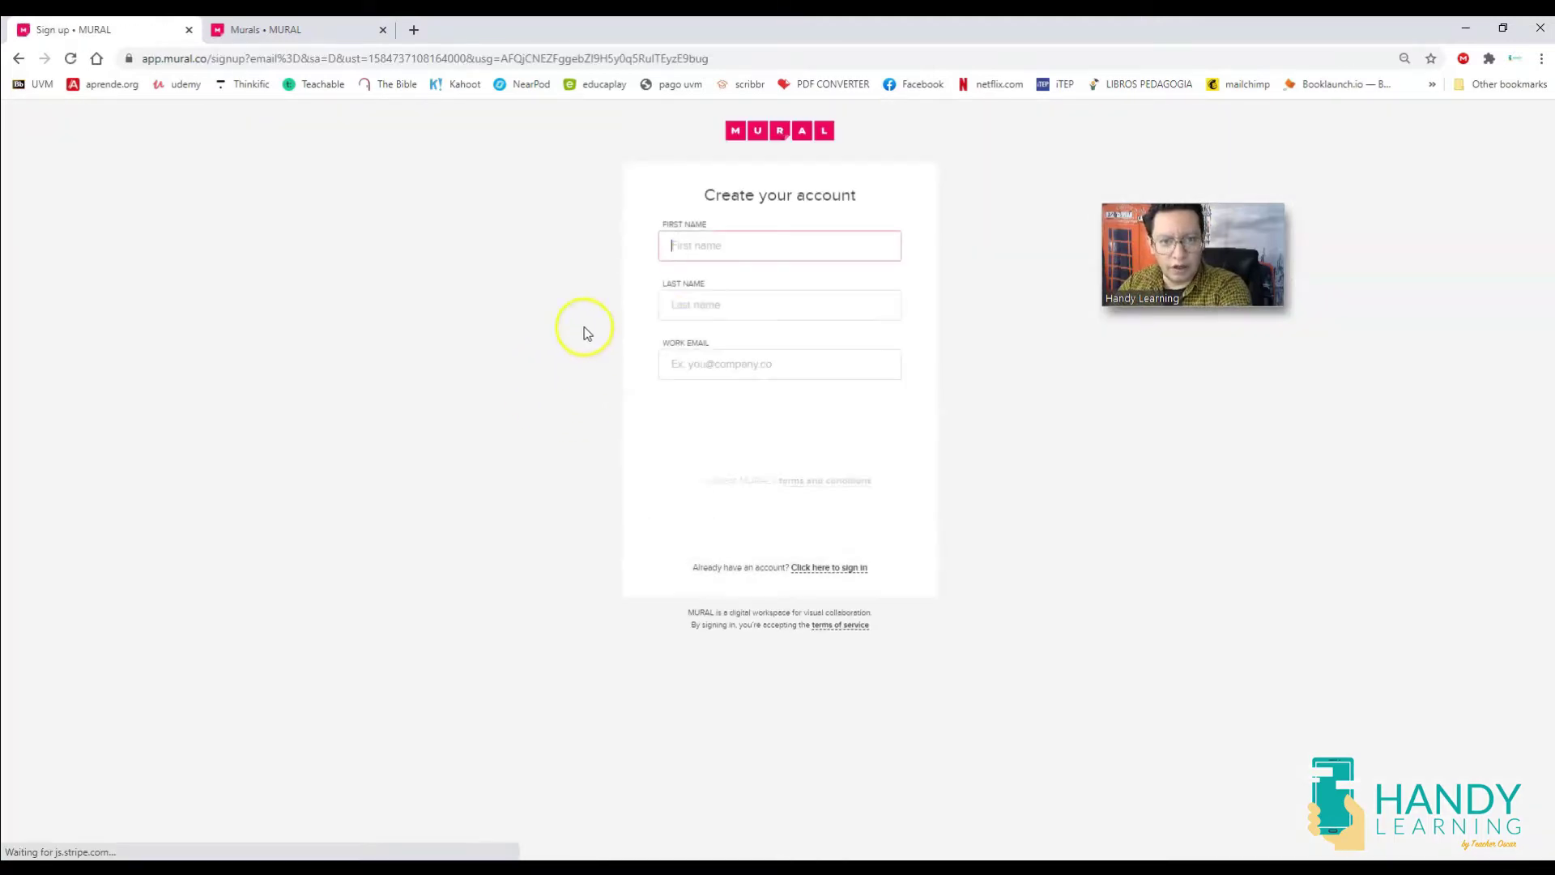
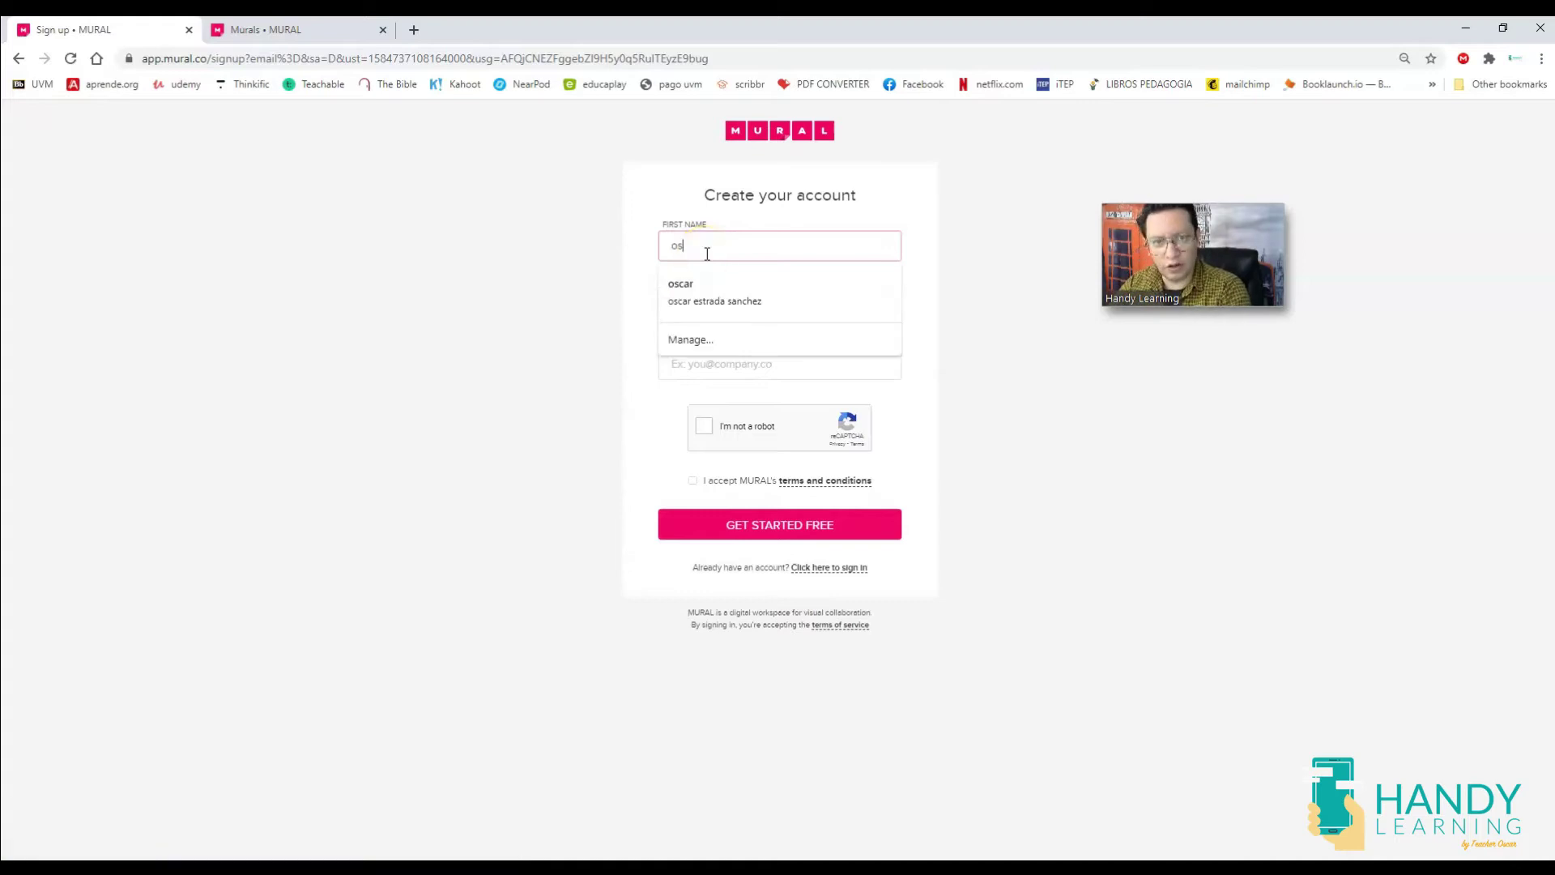
{"action": "key", "text": "Tab"}
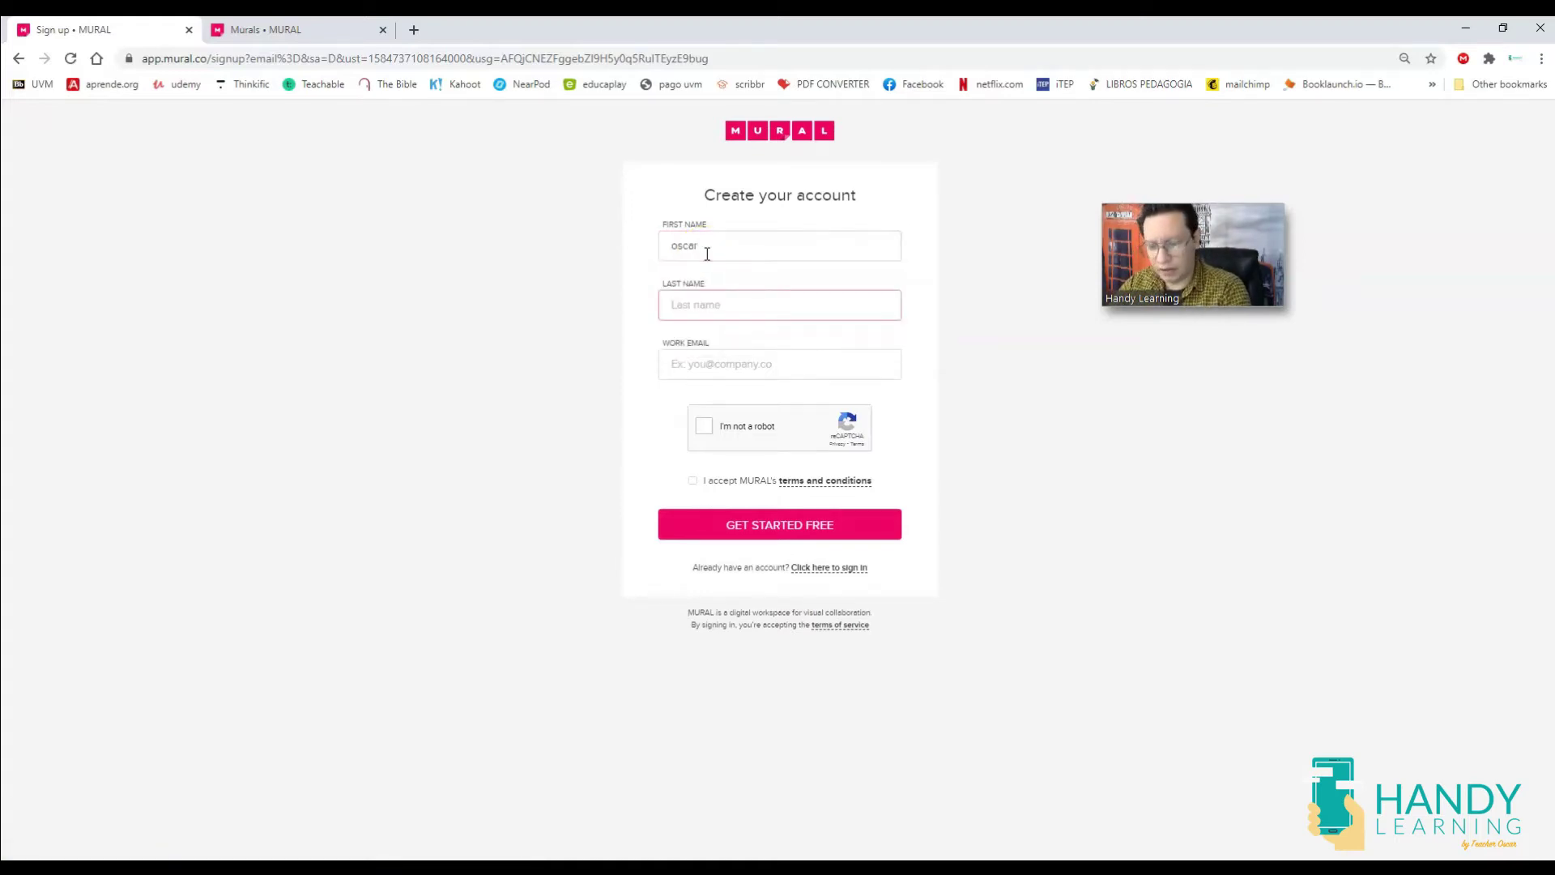
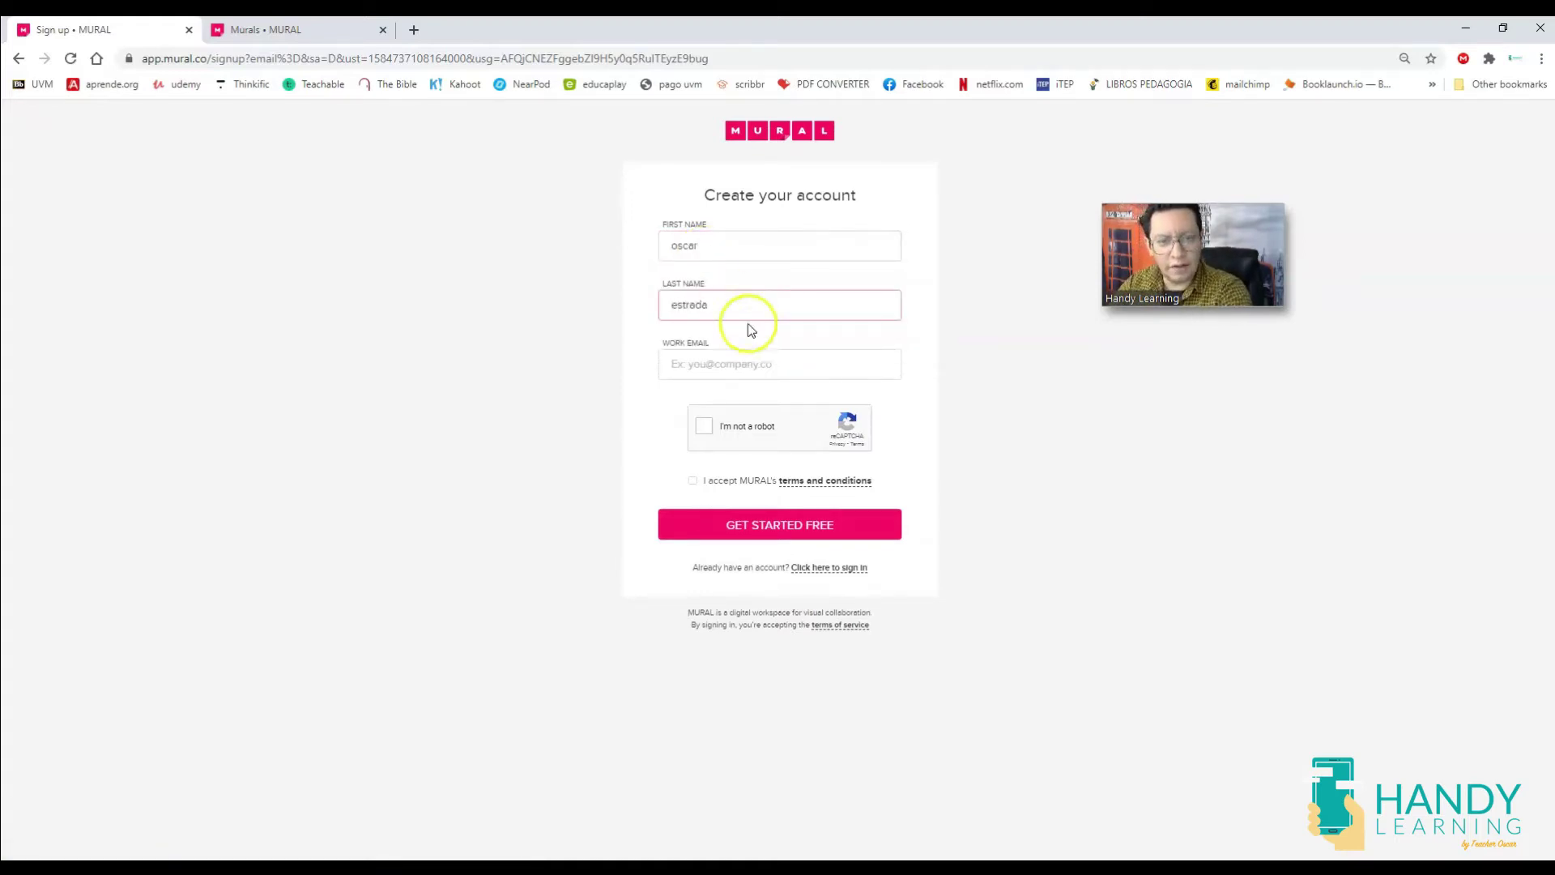
{"action": "left_click", "coordinate": [760, 359]}
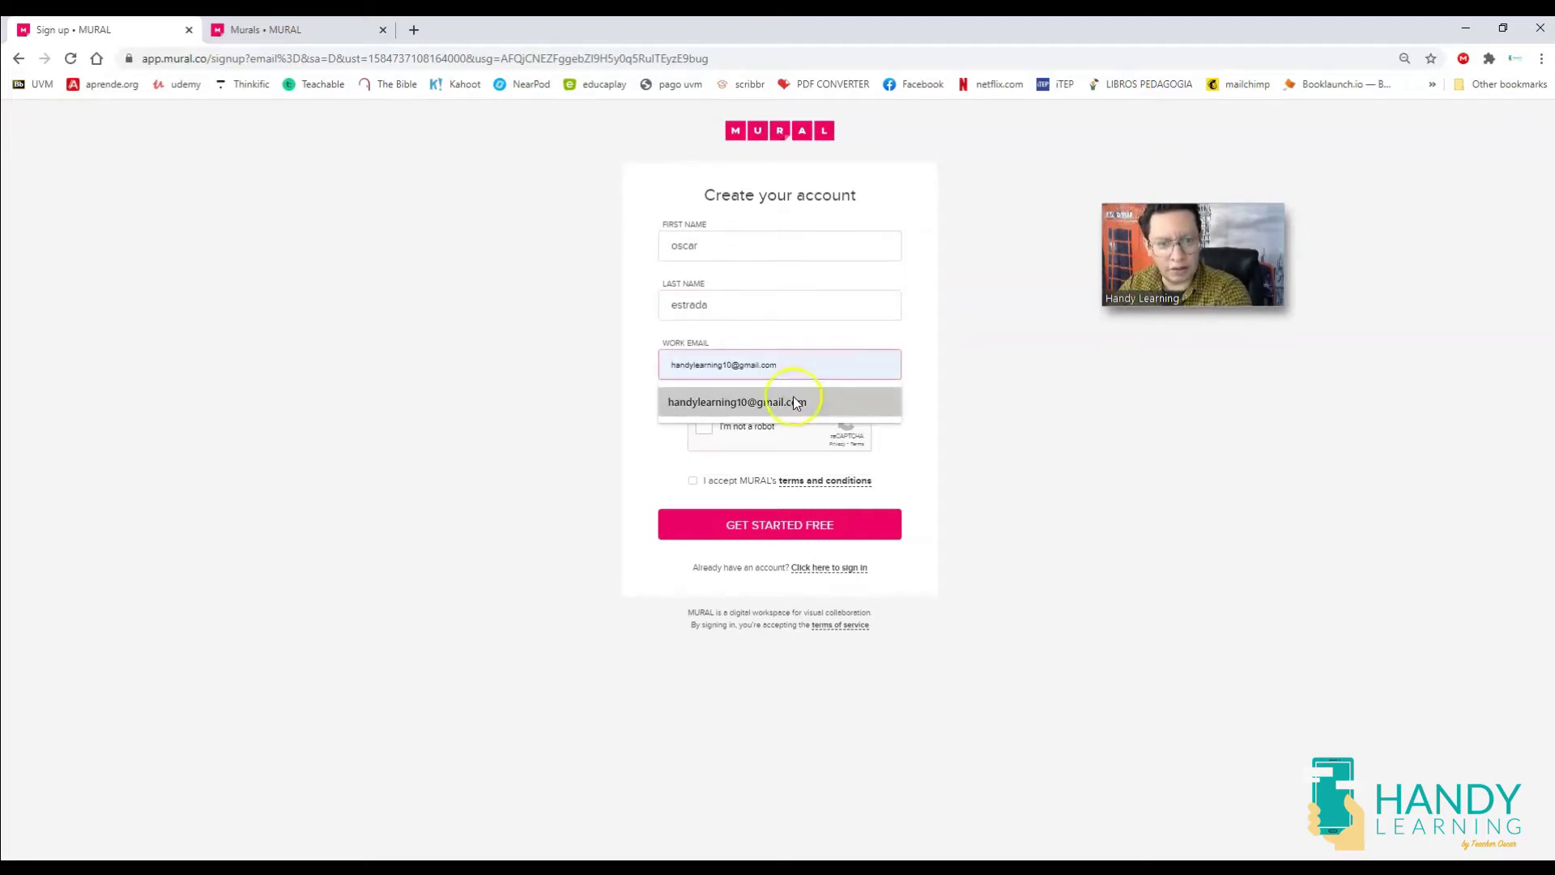
{"action": "left_click", "coordinate": [794, 400]}
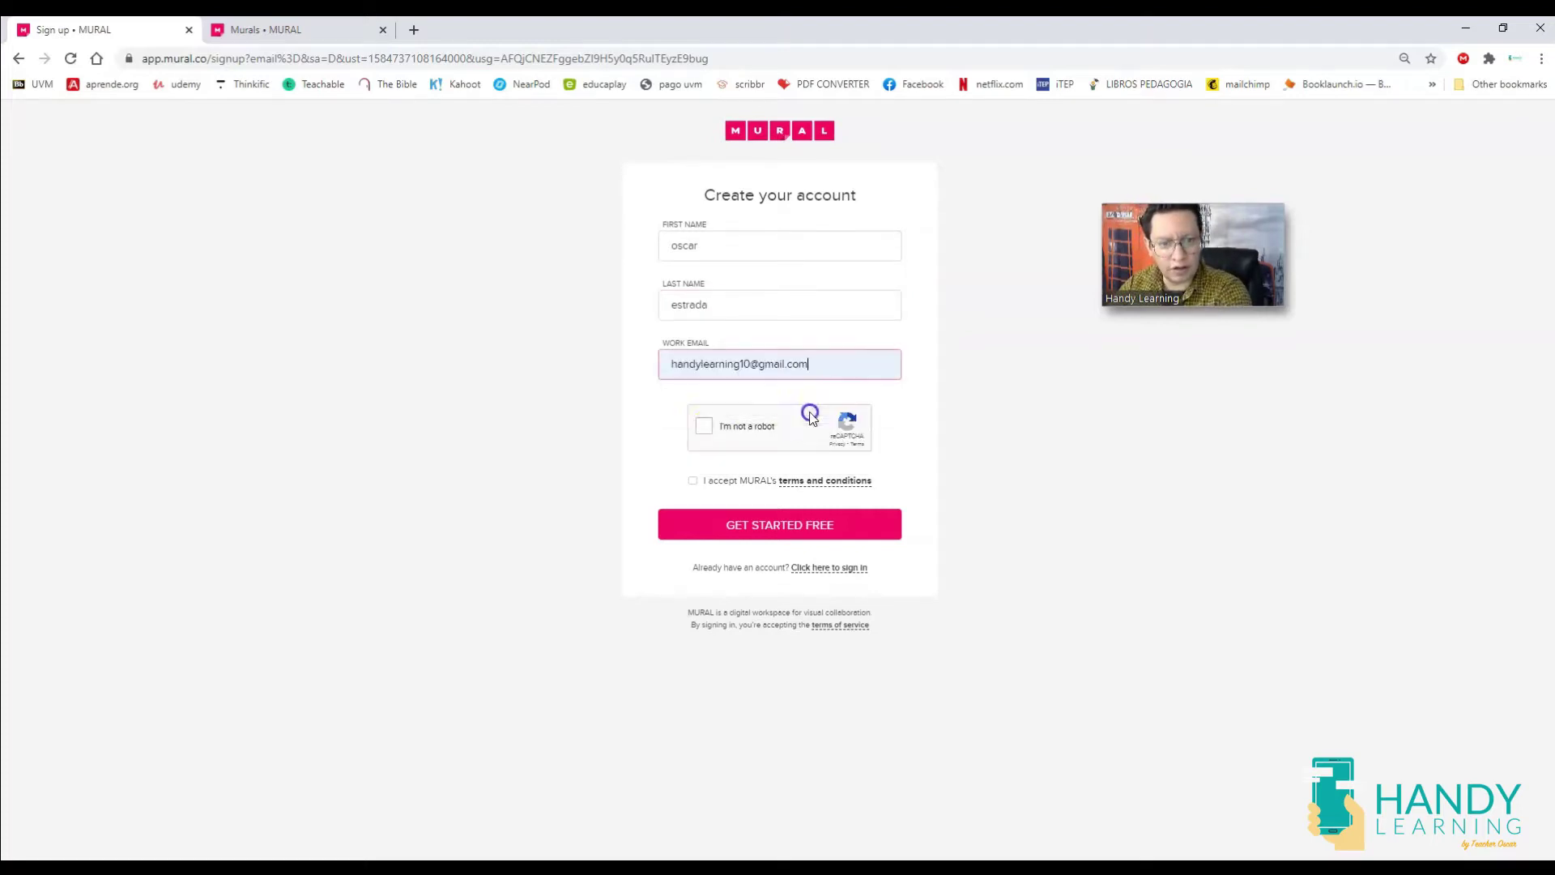
{"action": "left_click", "coordinate": [703, 432]}
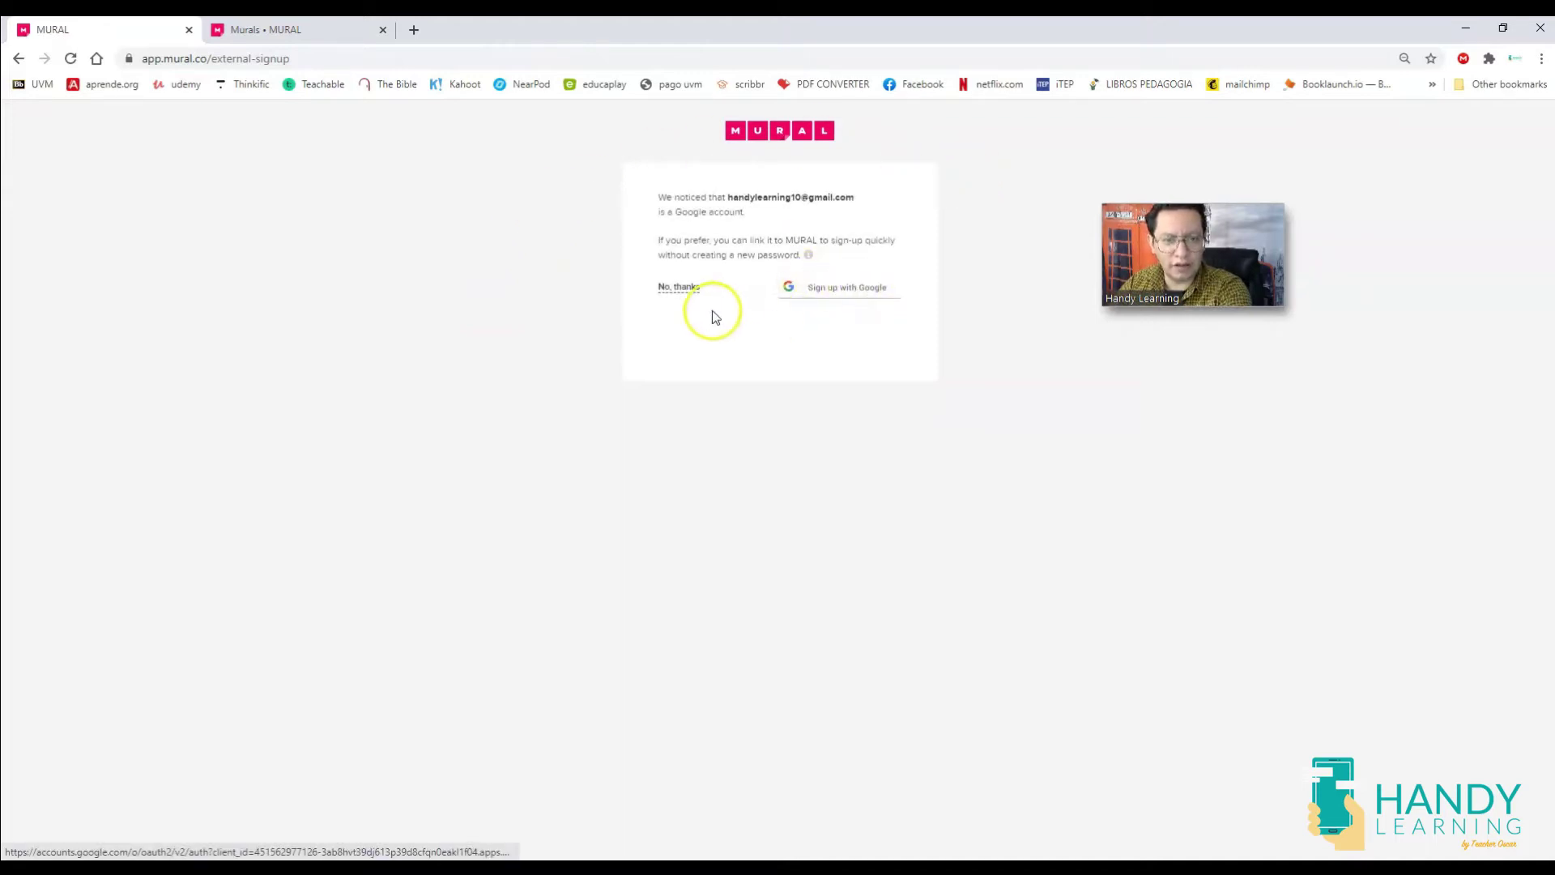
Sign up with the linked Google account and accept MURAL's terms and conditions.
{"action": "left_click", "coordinate": [837, 298]}
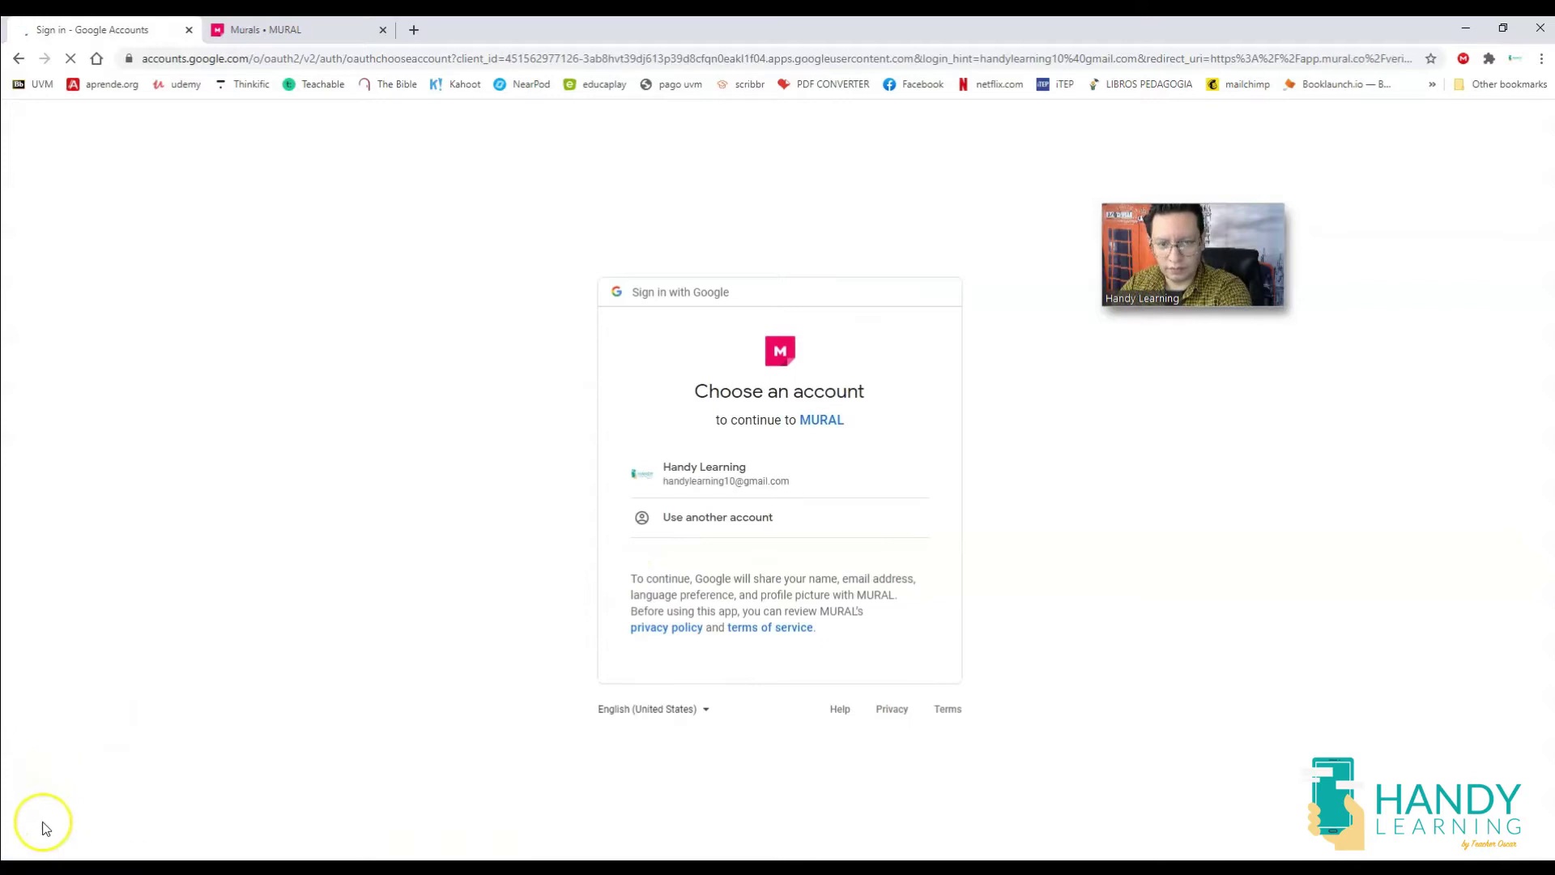
{"action": "left_click", "coordinate": [702, 478]}
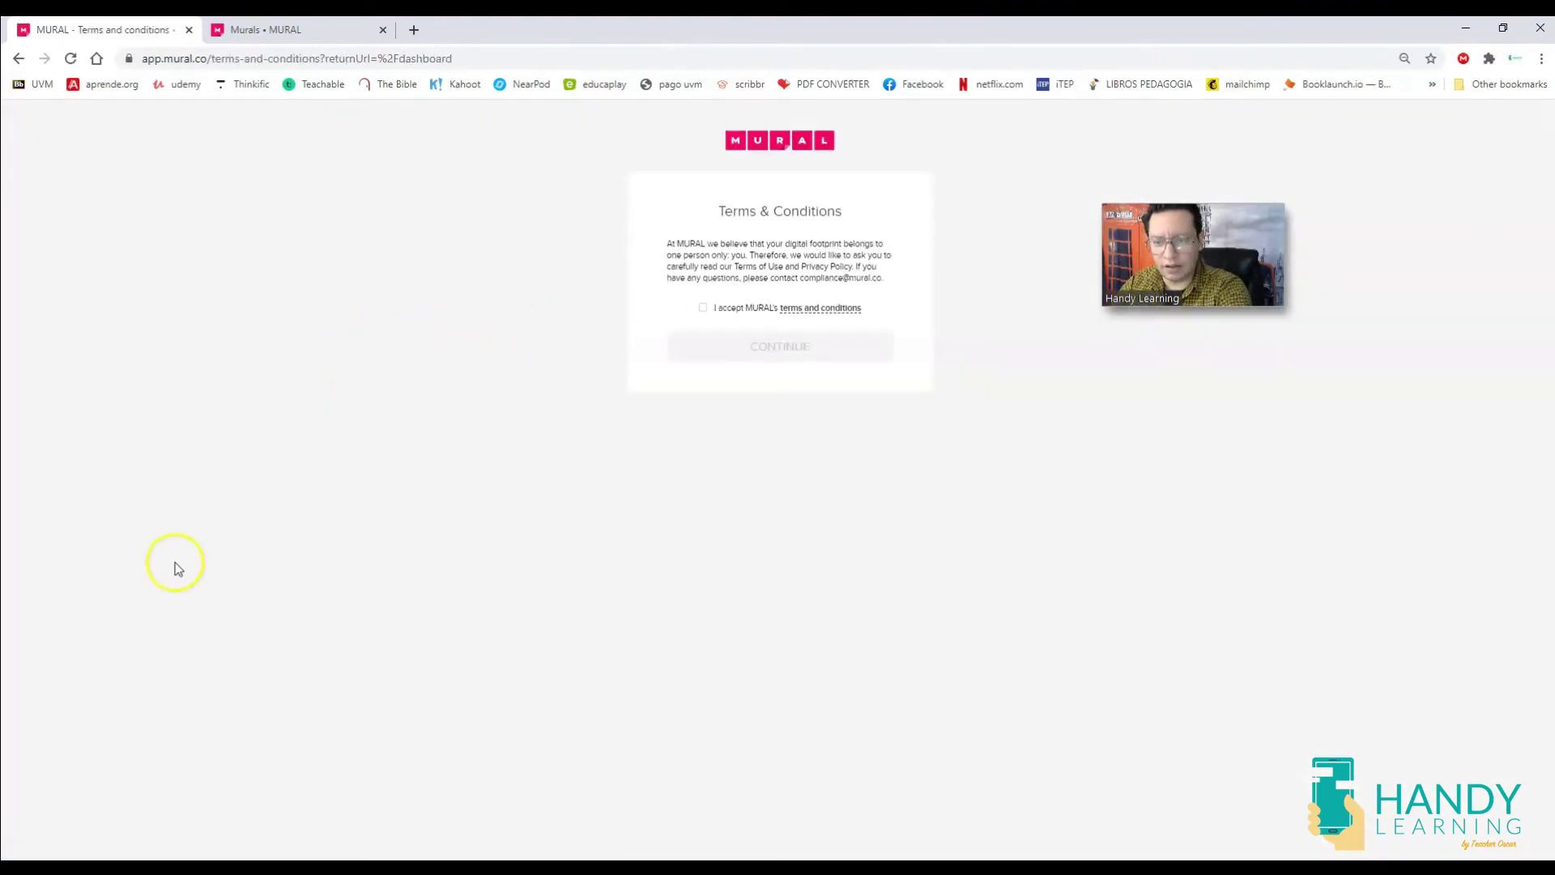
{"action": "left_click", "coordinate": [703, 307]}
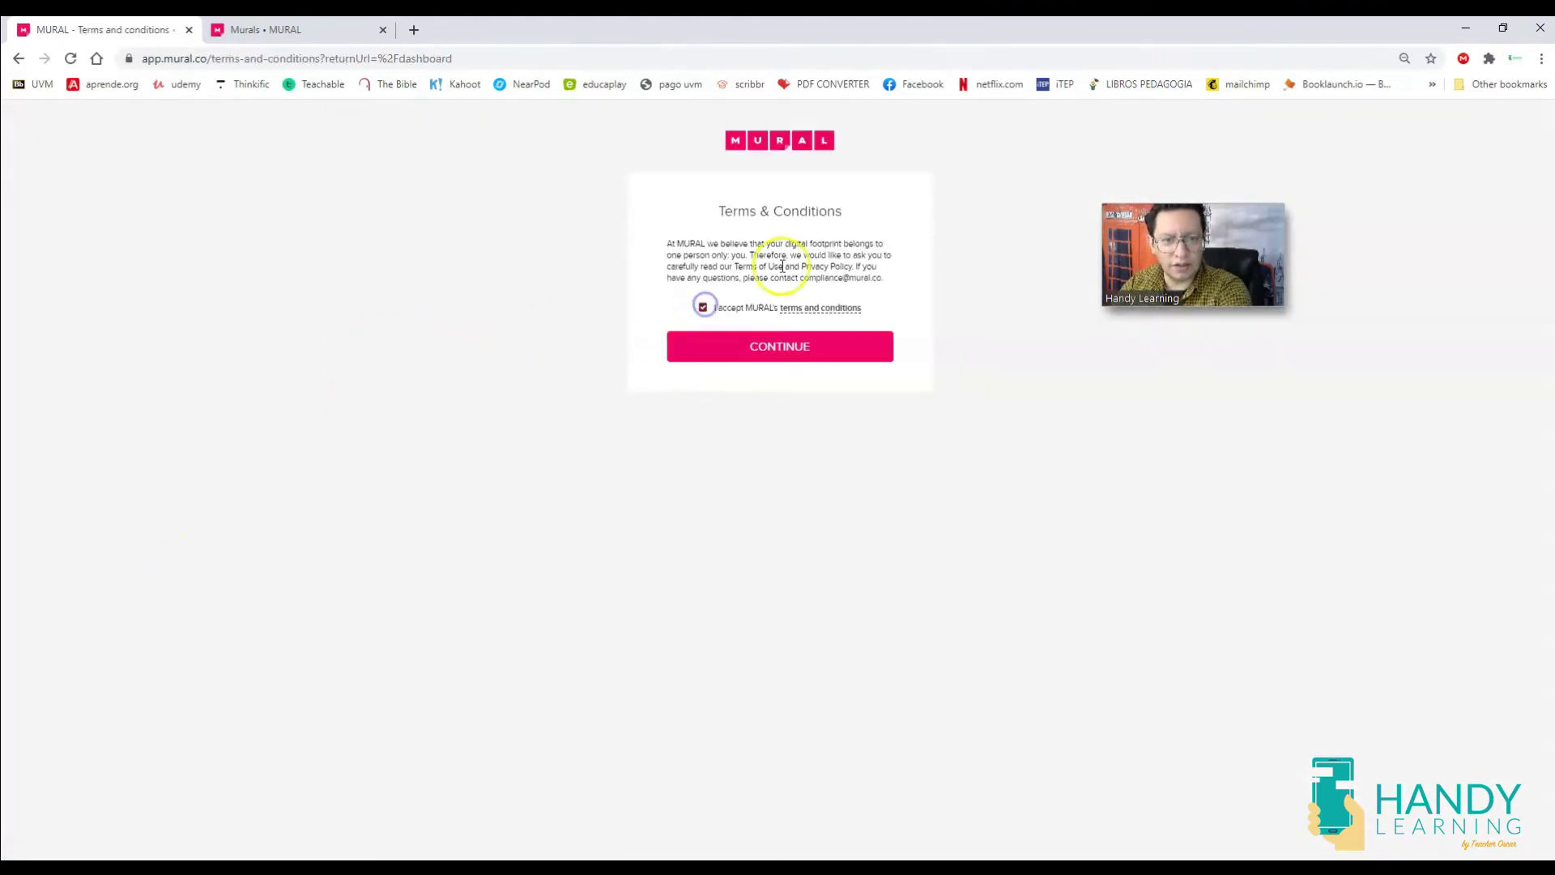
{"action": "left_click", "coordinate": [823, 349]}
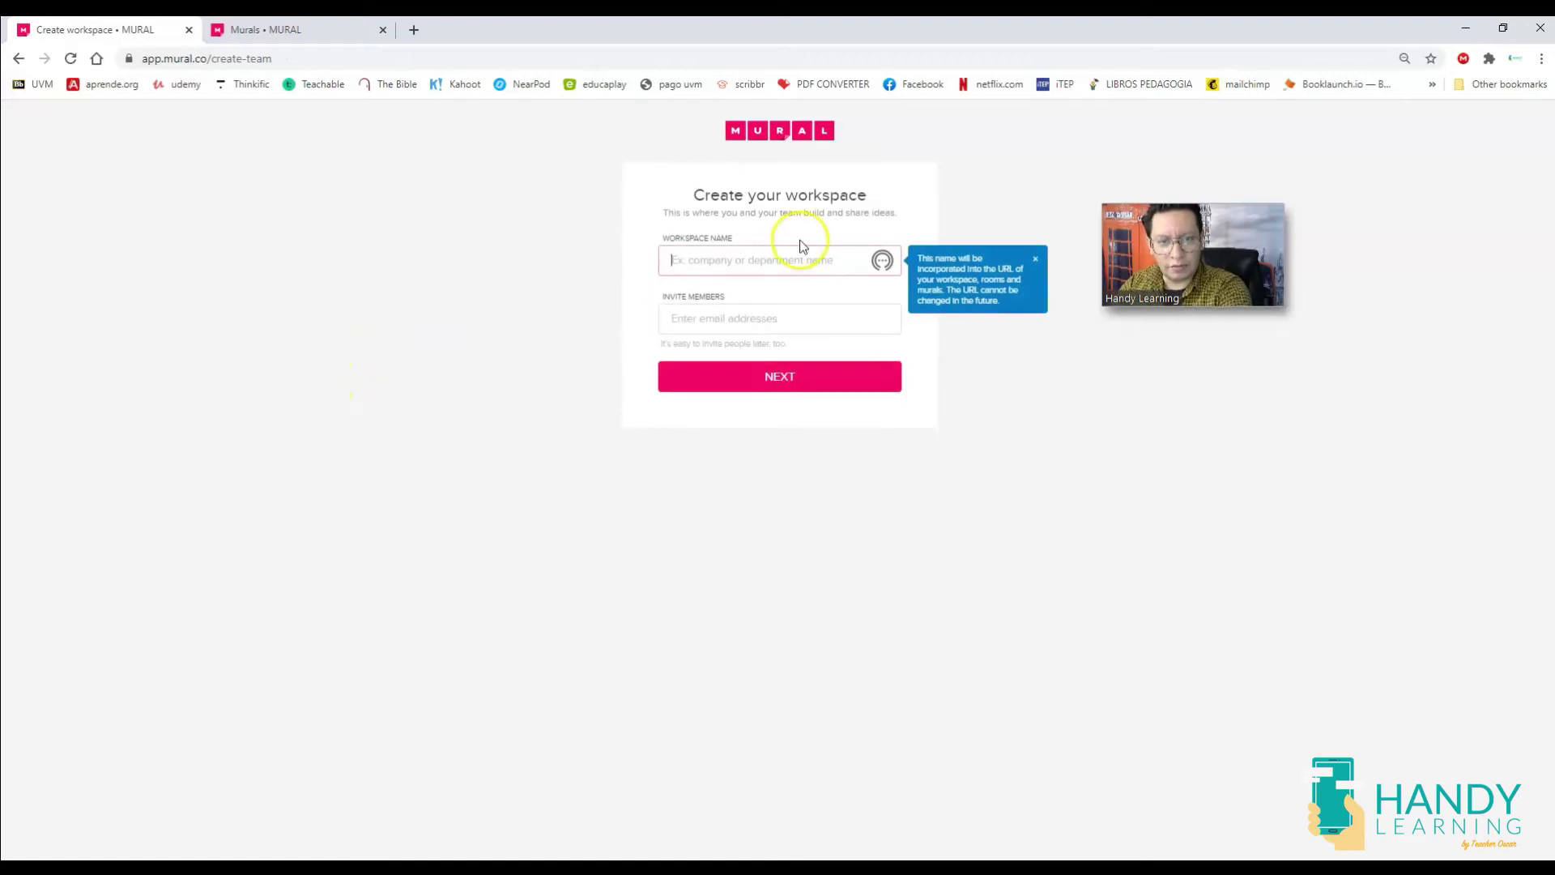
Name the new workspace 'HANDY LEARNING COLLABORATION', invite no members, and continue.
{"action": "left_click", "coordinate": [755, 260]}
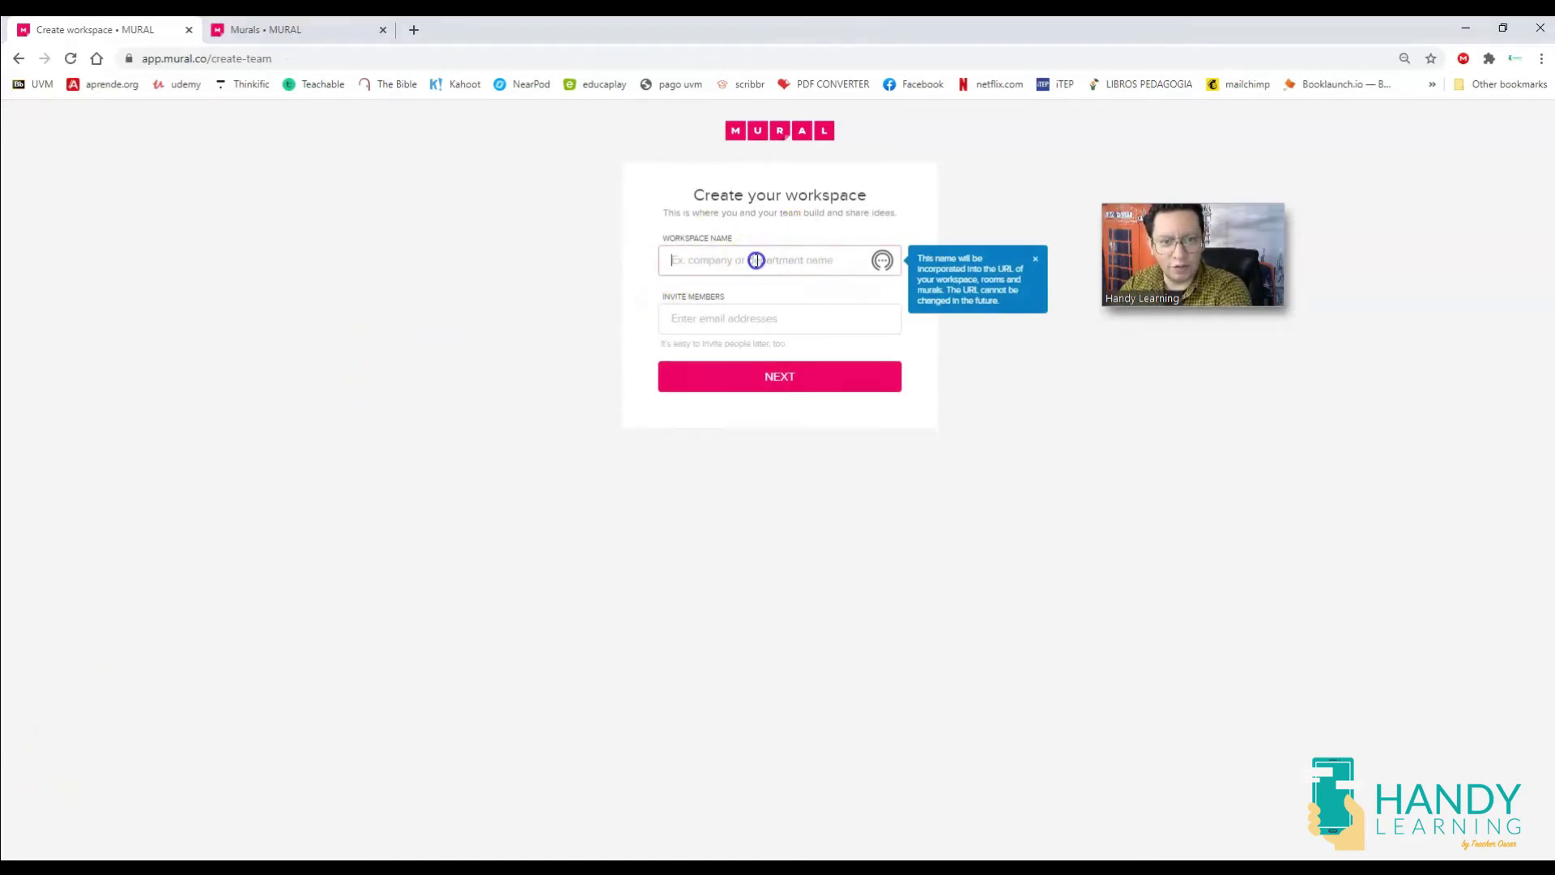
{"action": "left_click", "coordinate": [378, 405]}
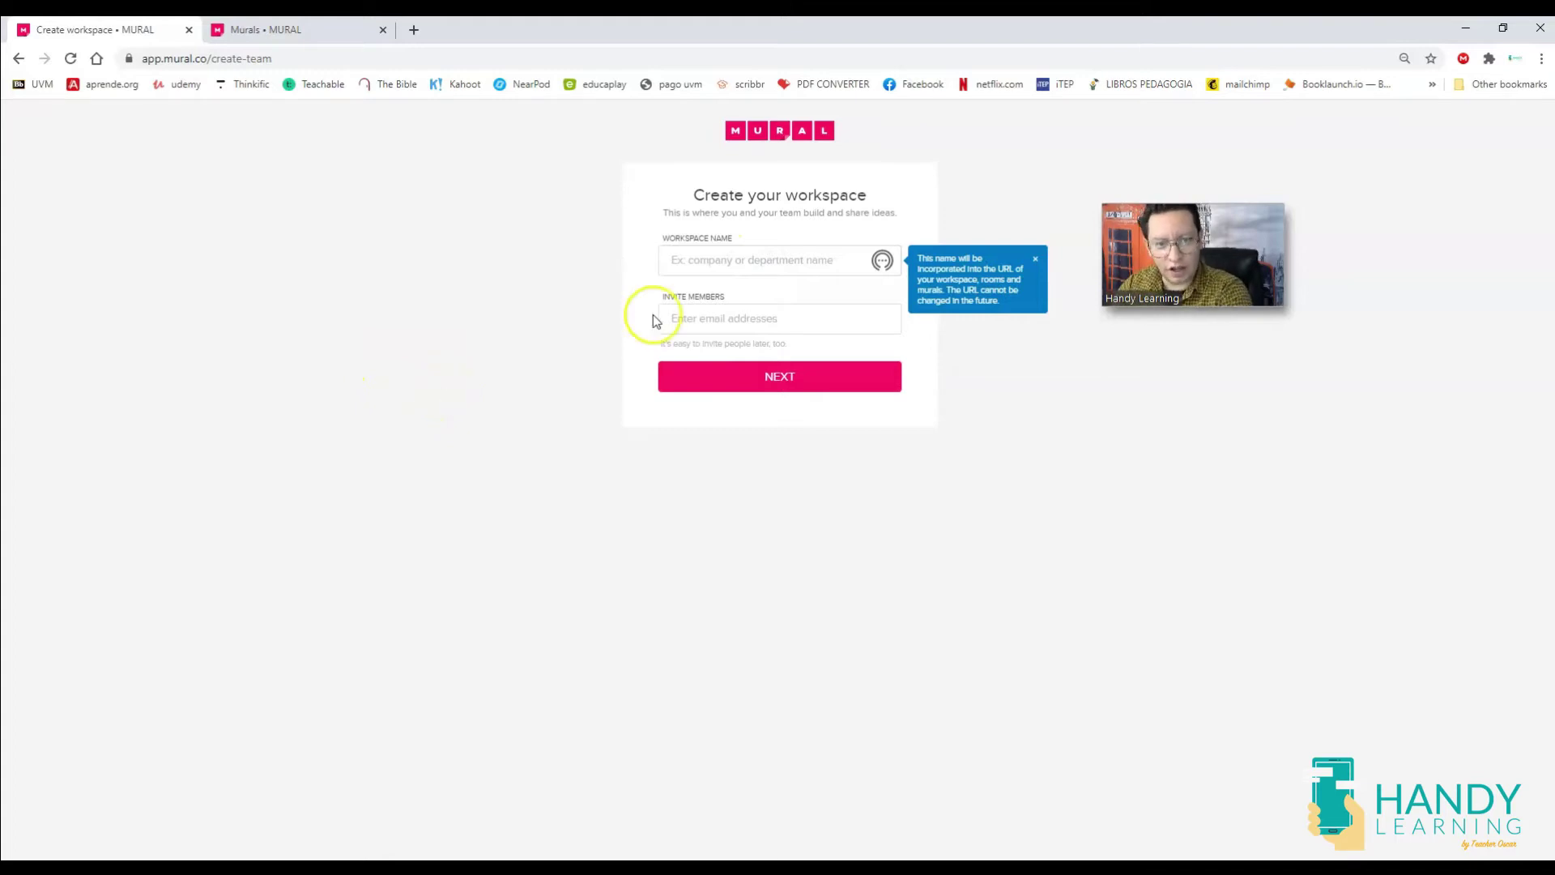
{"action": "left_click", "coordinate": [705, 259]}
{"action": "type", "text": "HANDY LEARNING COLLABORATION"}
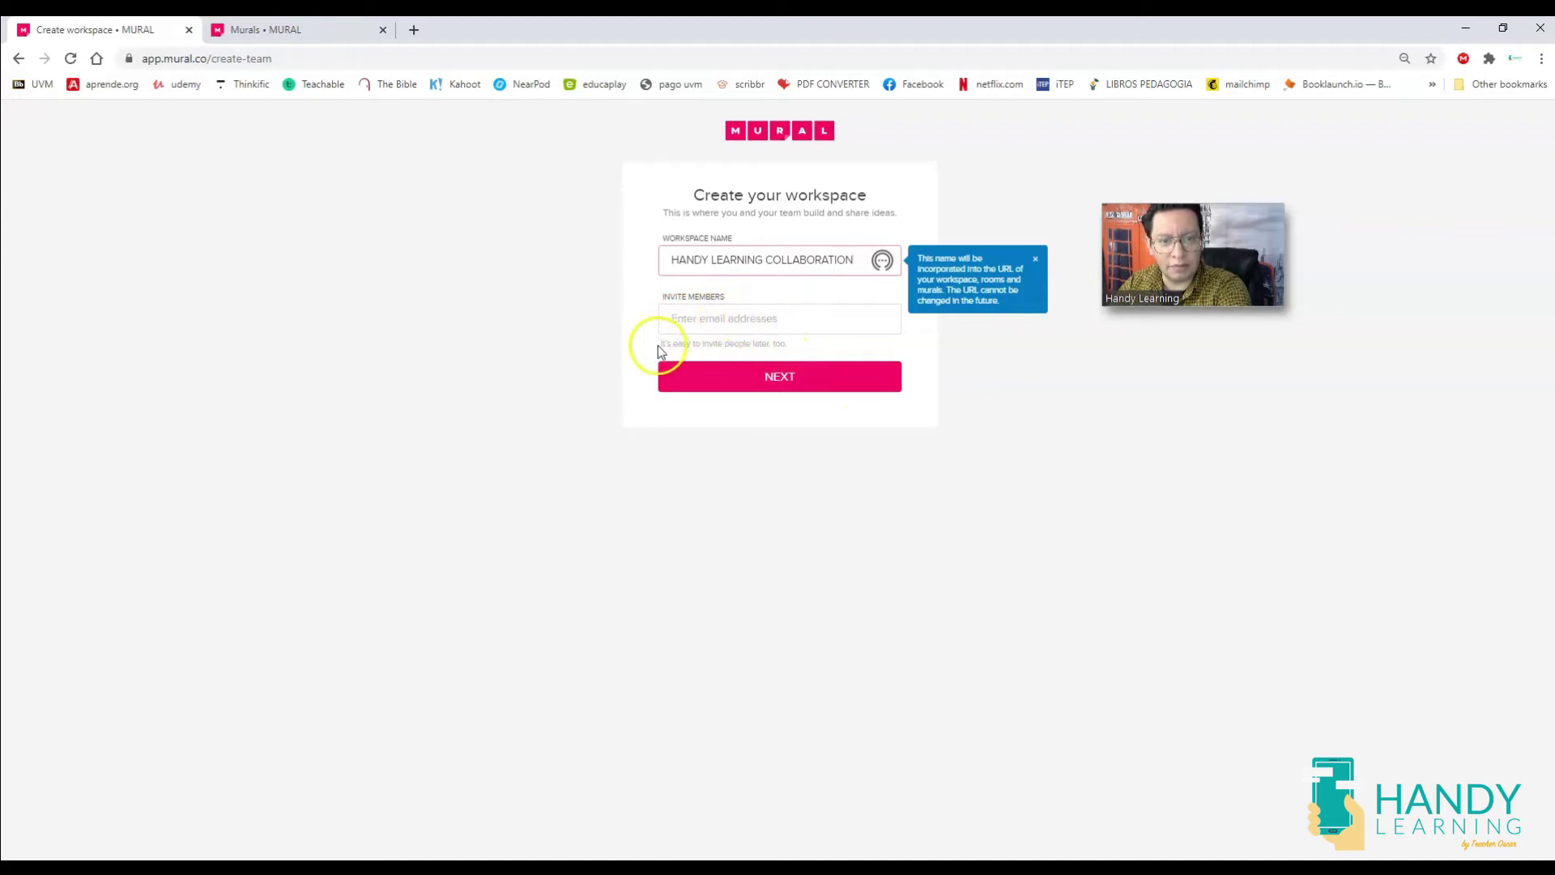
{"action": "left_click", "coordinate": [802, 377]}
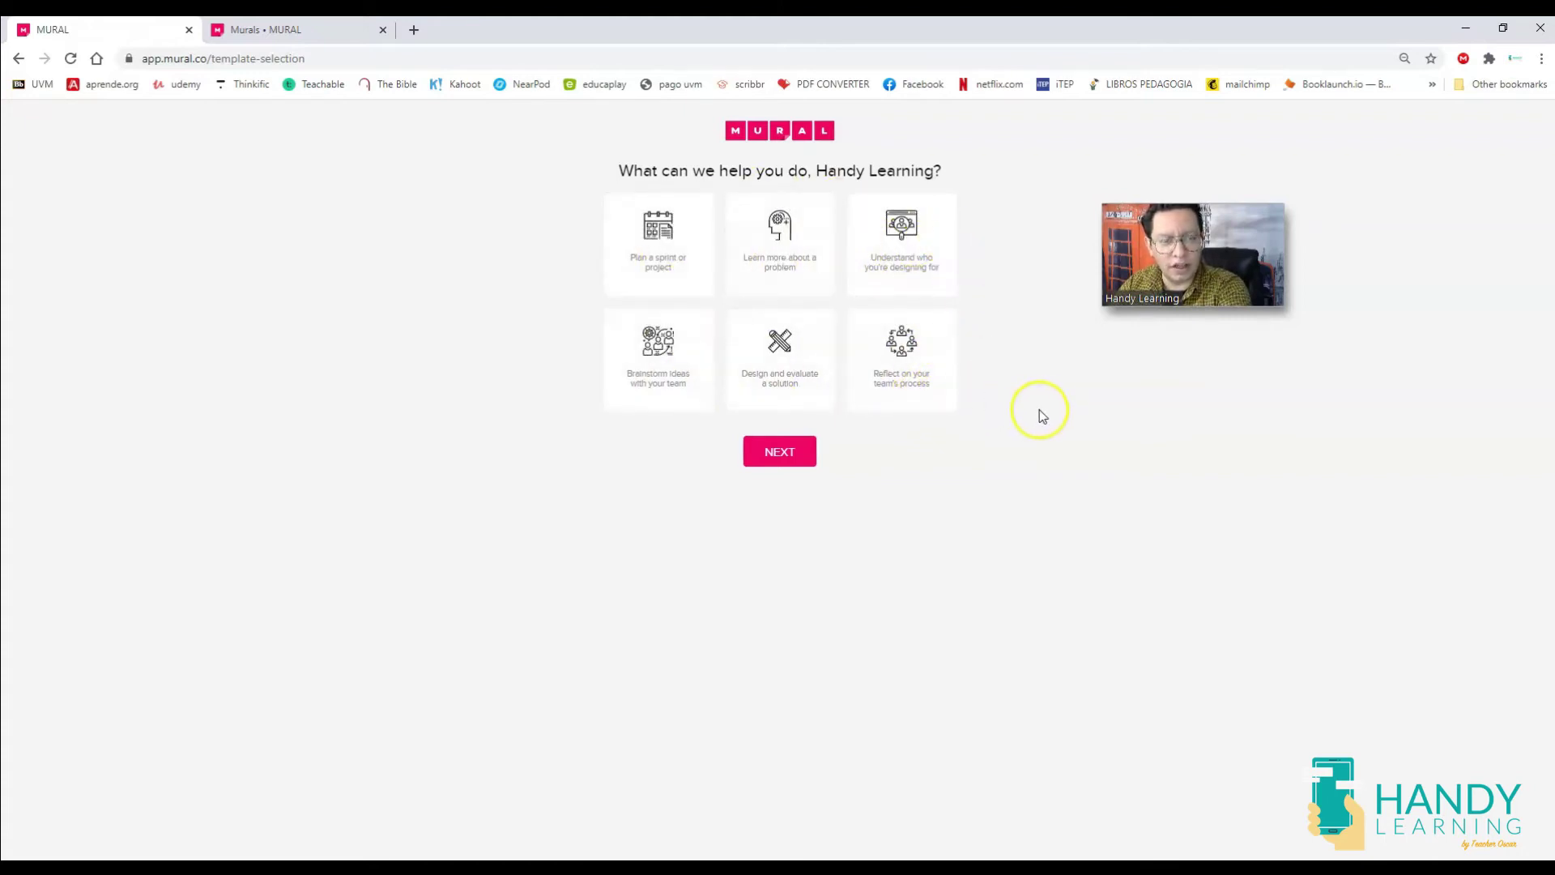
Choose Brainstorm ideas, create a Blank mural, dismiss the zoom warning and start the tutorial.
{"action": "left_click", "coordinate": [683, 371]}
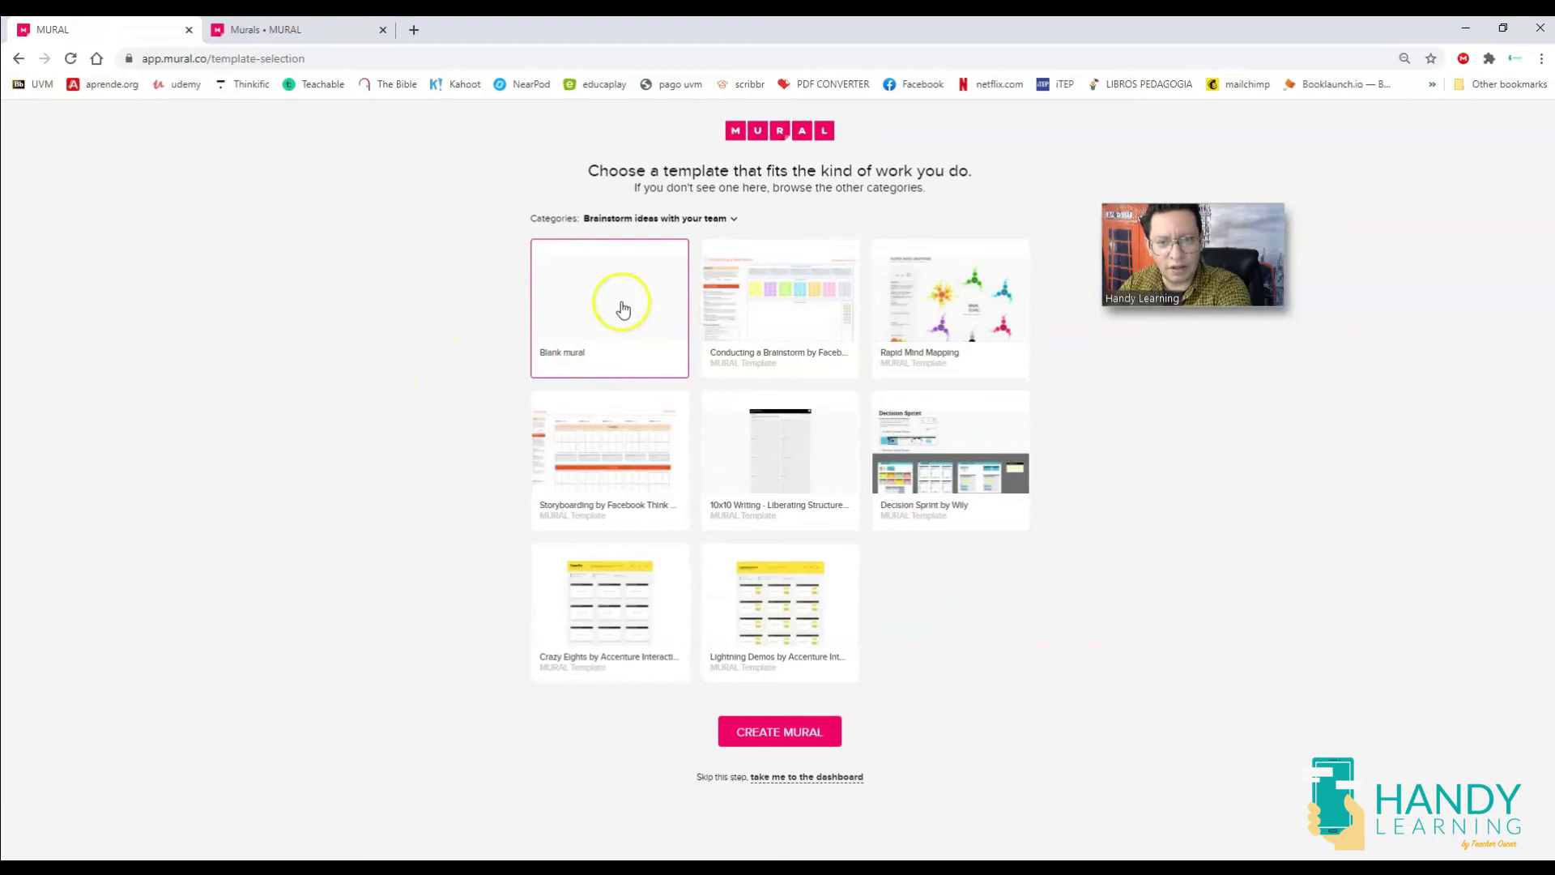
{"action": "left_click", "coordinate": [773, 731]}
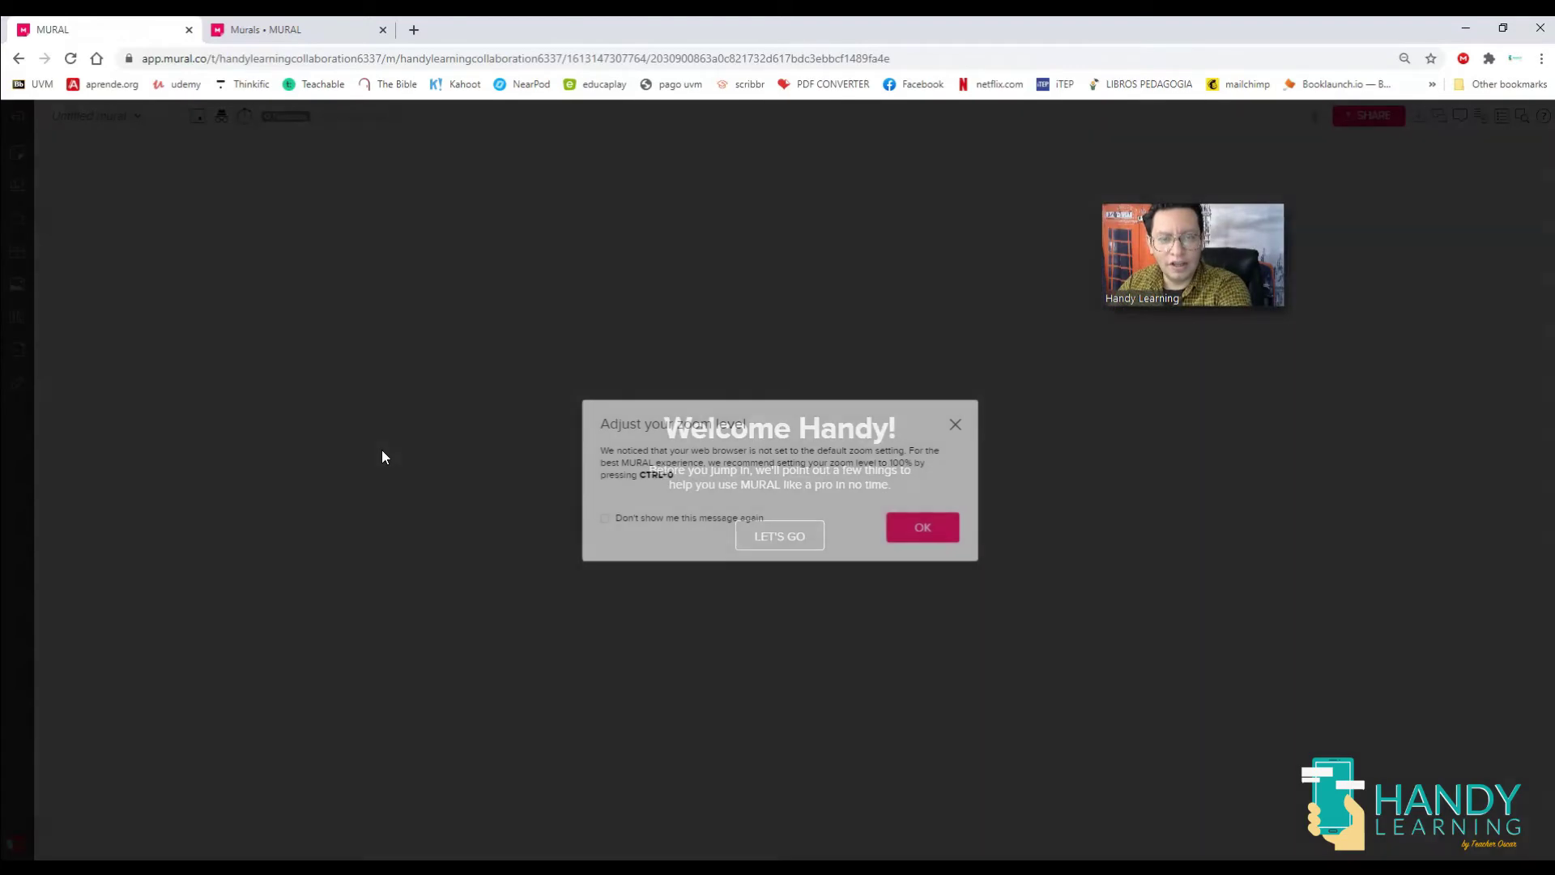
{"action": "left_click", "coordinate": [917, 528]}
{"action": "left_click", "coordinate": [783, 535]}
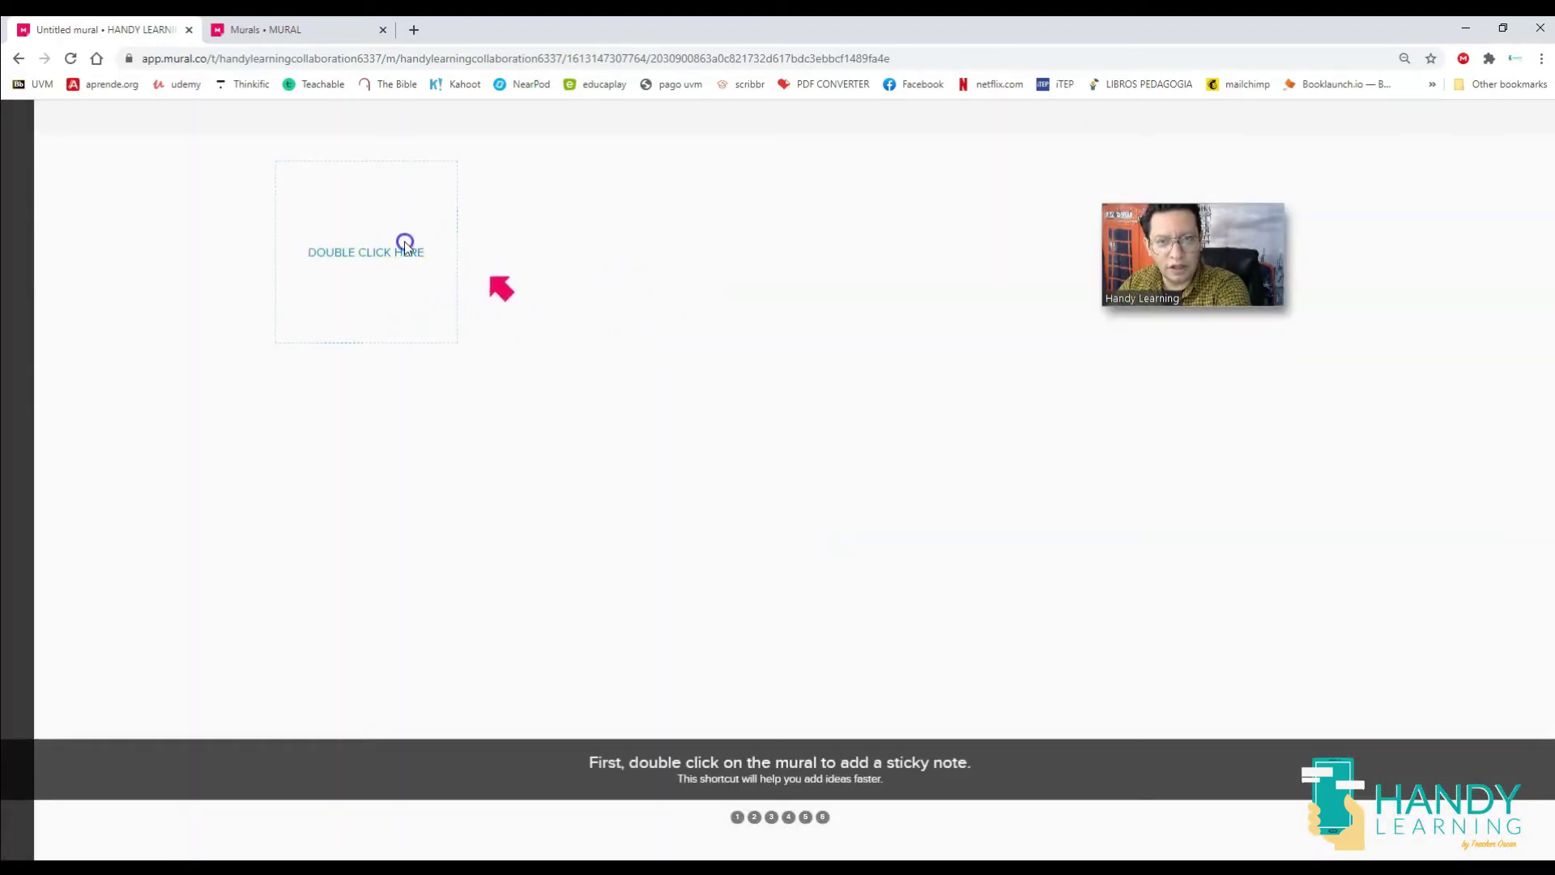
Add an empty sticky note, then place the first 'TEACHER' image result just below it.
{"action": "double_click", "coordinate": [403, 293]}
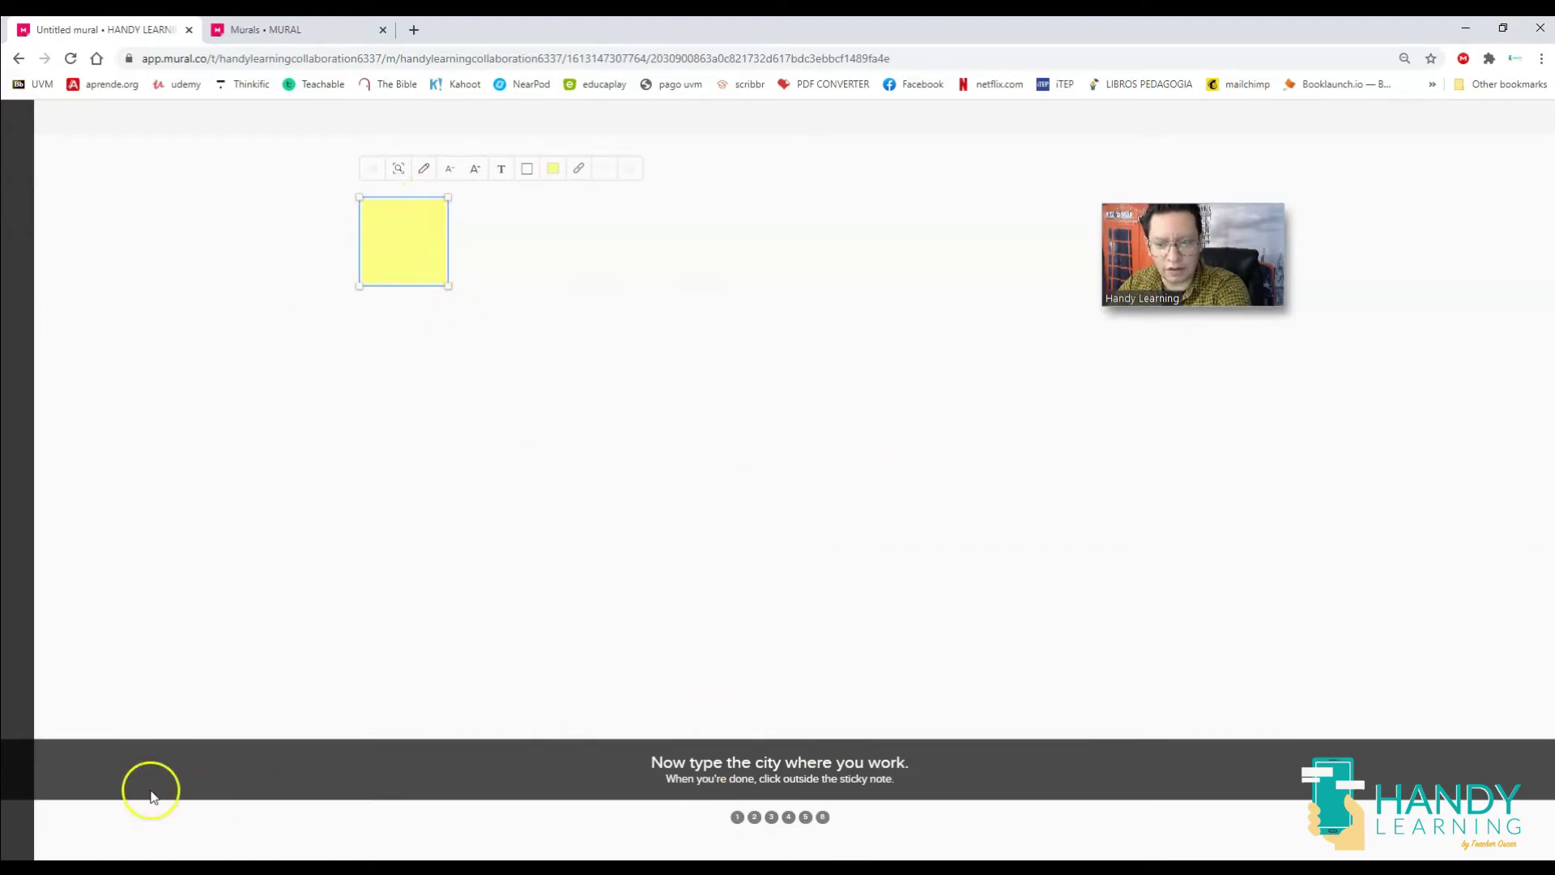
{"action": "left_click", "coordinate": [47, 826]}
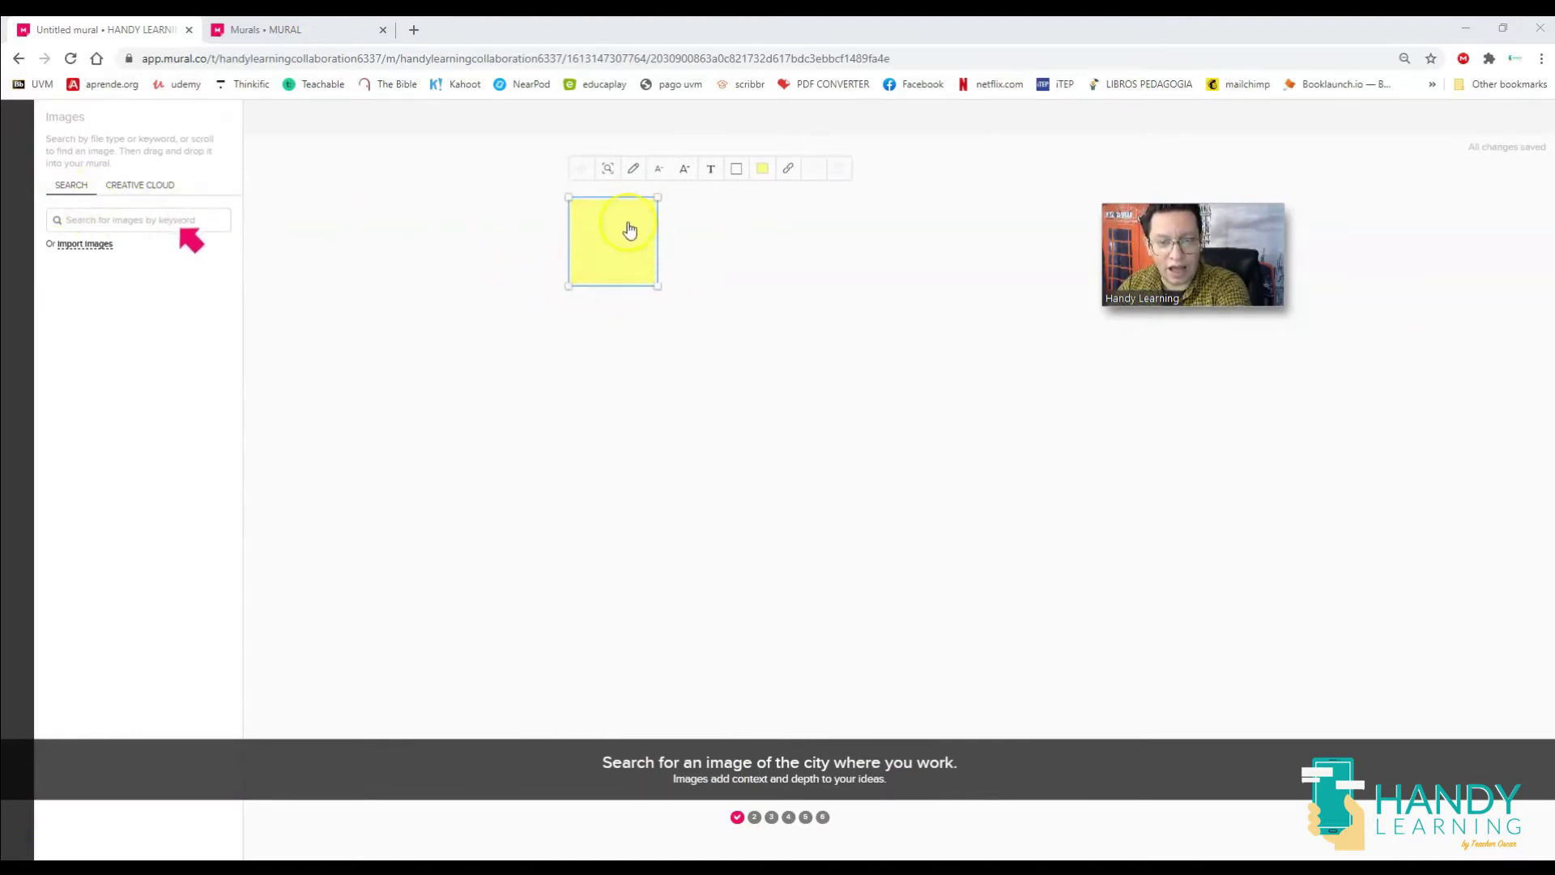
{"action": "left_click", "coordinate": [120, 218]}
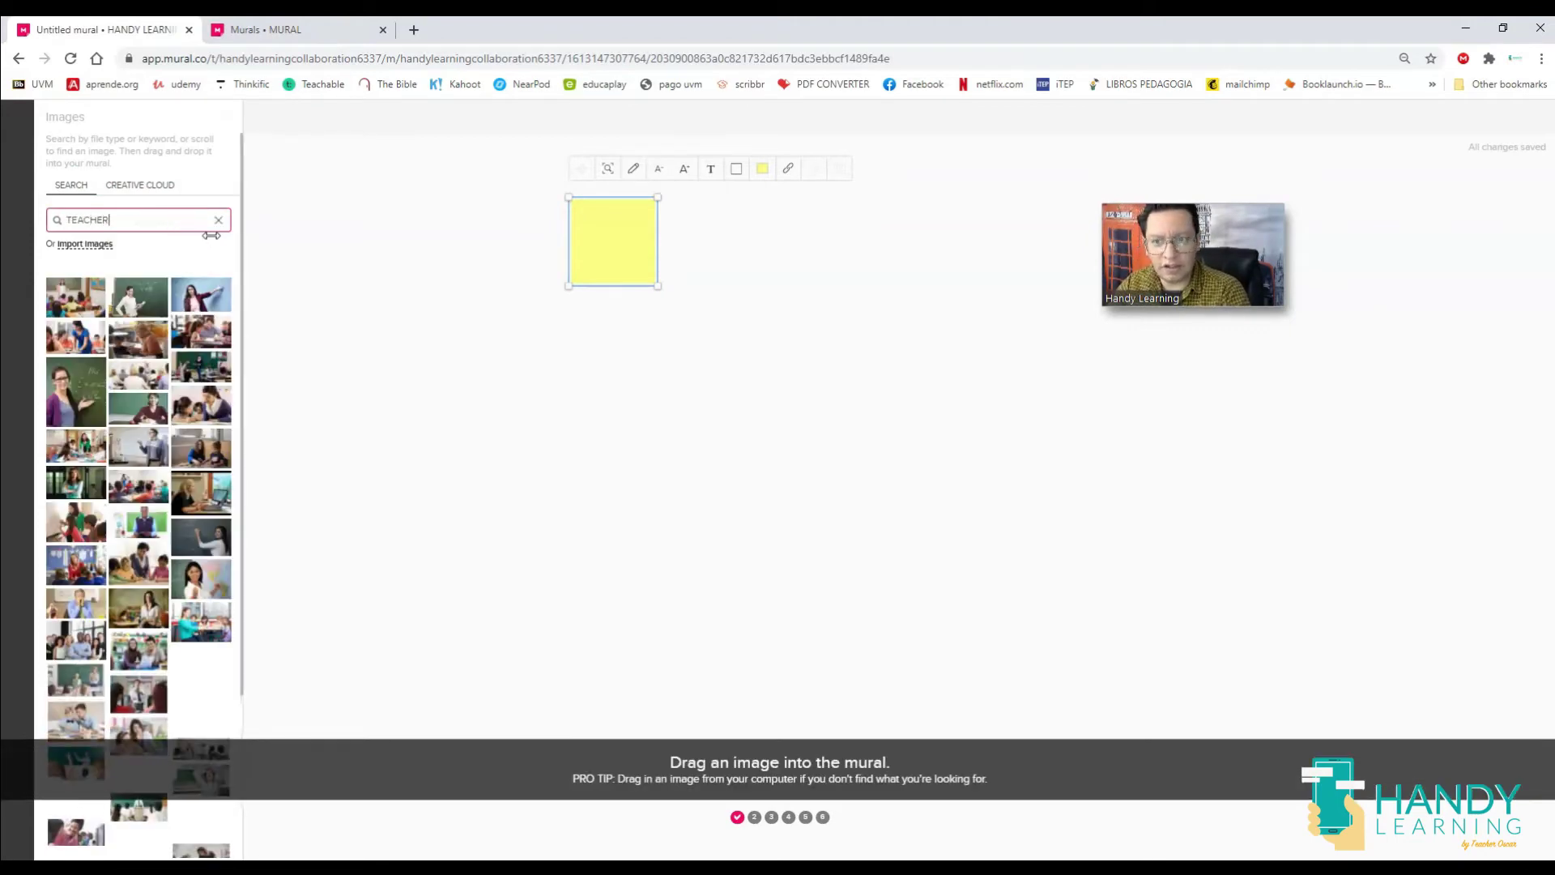
{"action": "left_click", "coordinate": [70, 320]}
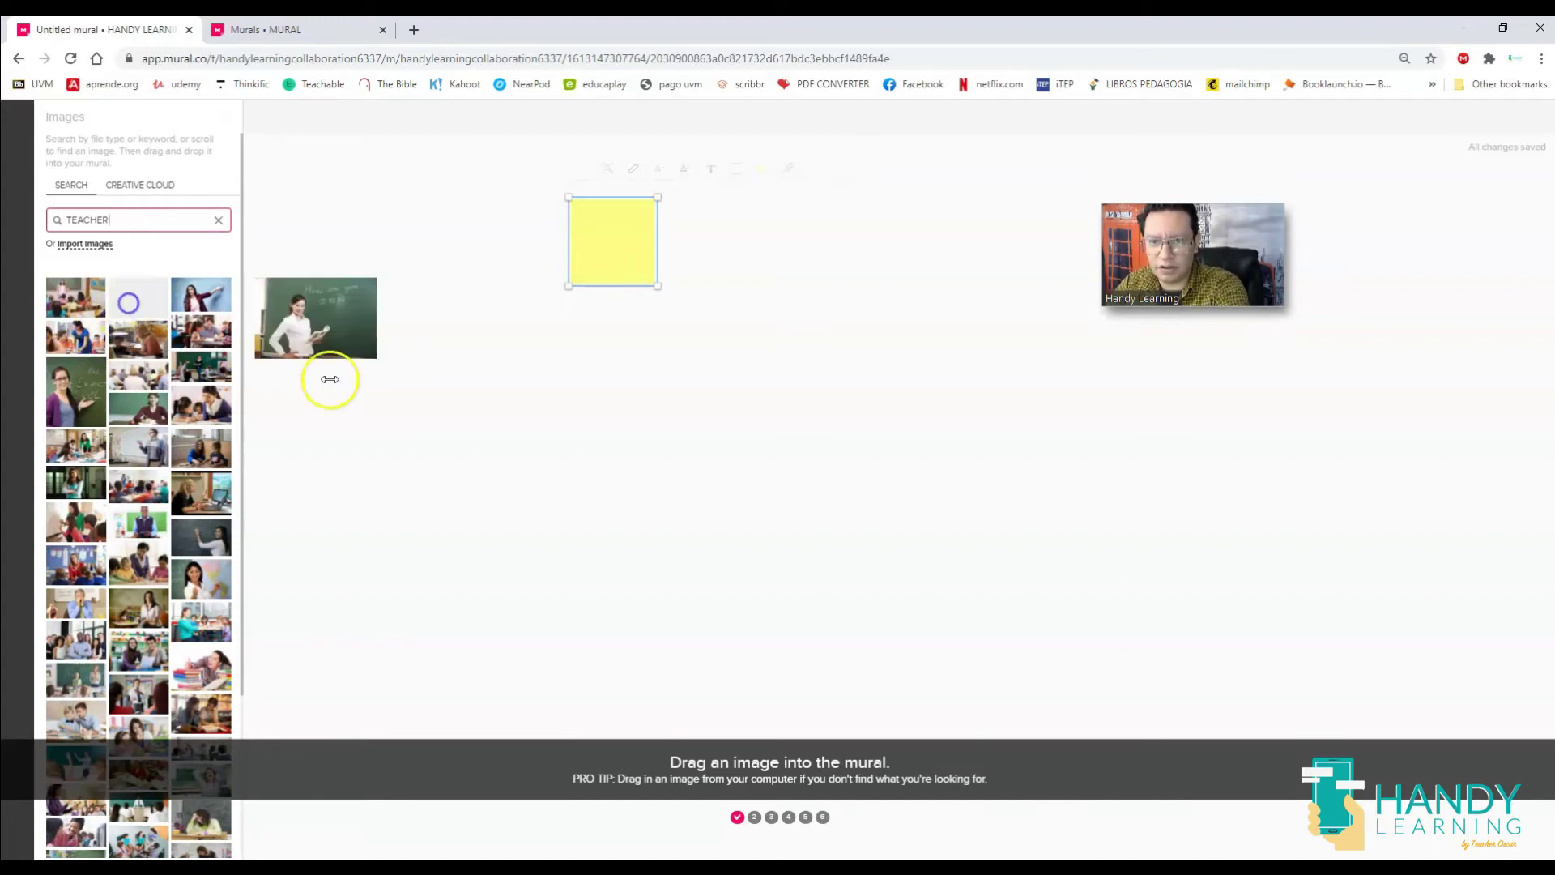
{"action": "left_click_drag", "start_coordinate": [666, 474], "coordinate": [617, 362]}
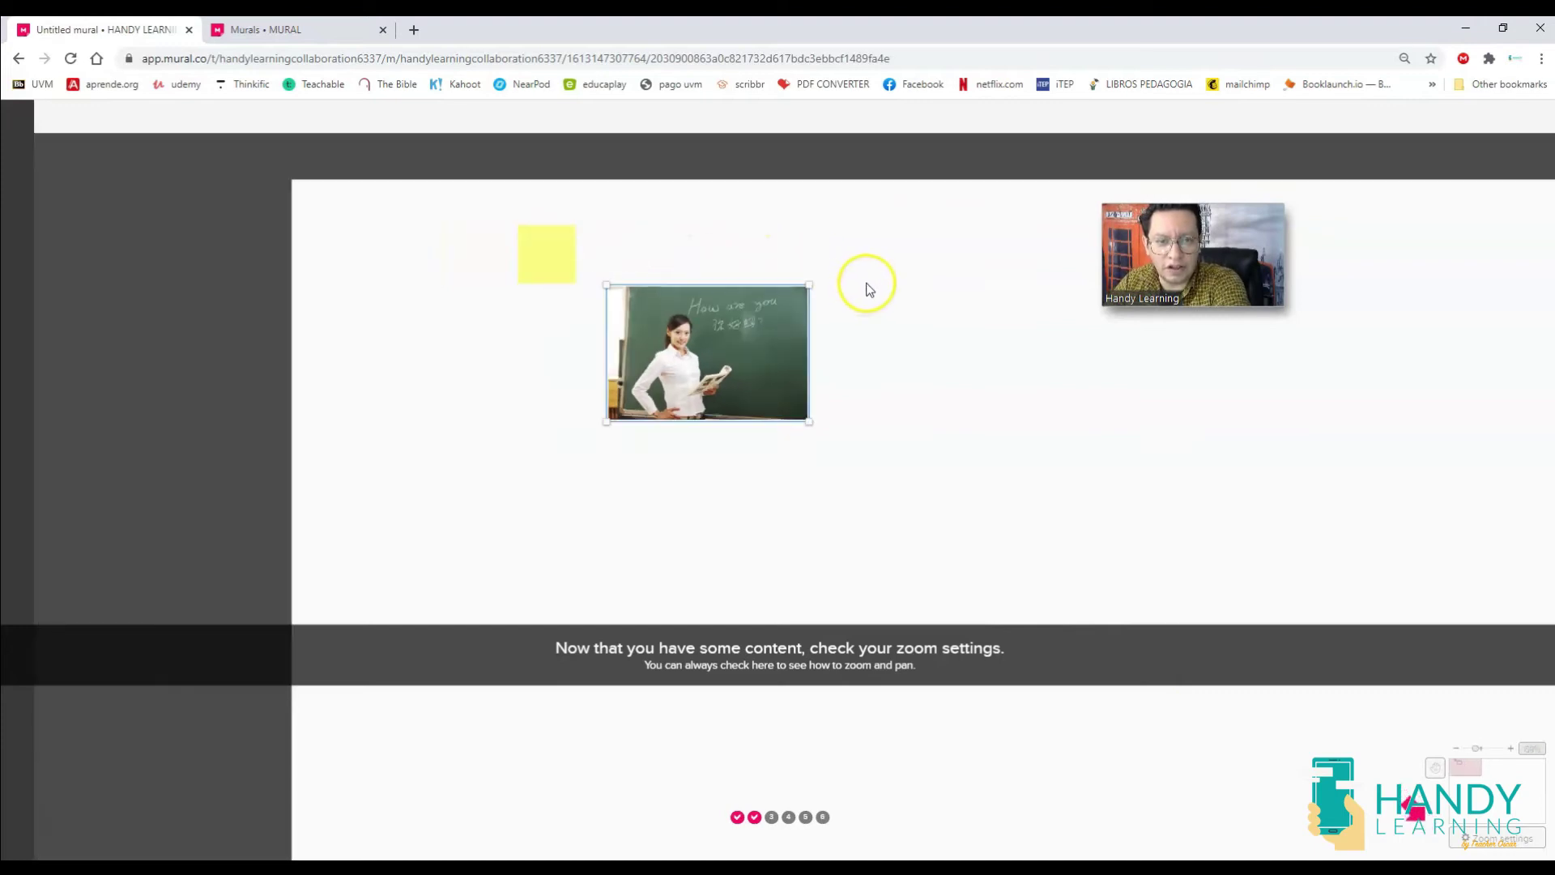
{"action": "scroll", "coordinate": [866, 288], "scroll_direction": "down", "scroll_amount": 2}
{"action": "left_click_drag", "start_coordinate": [1067, 431], "coordinate": [844, 333]}
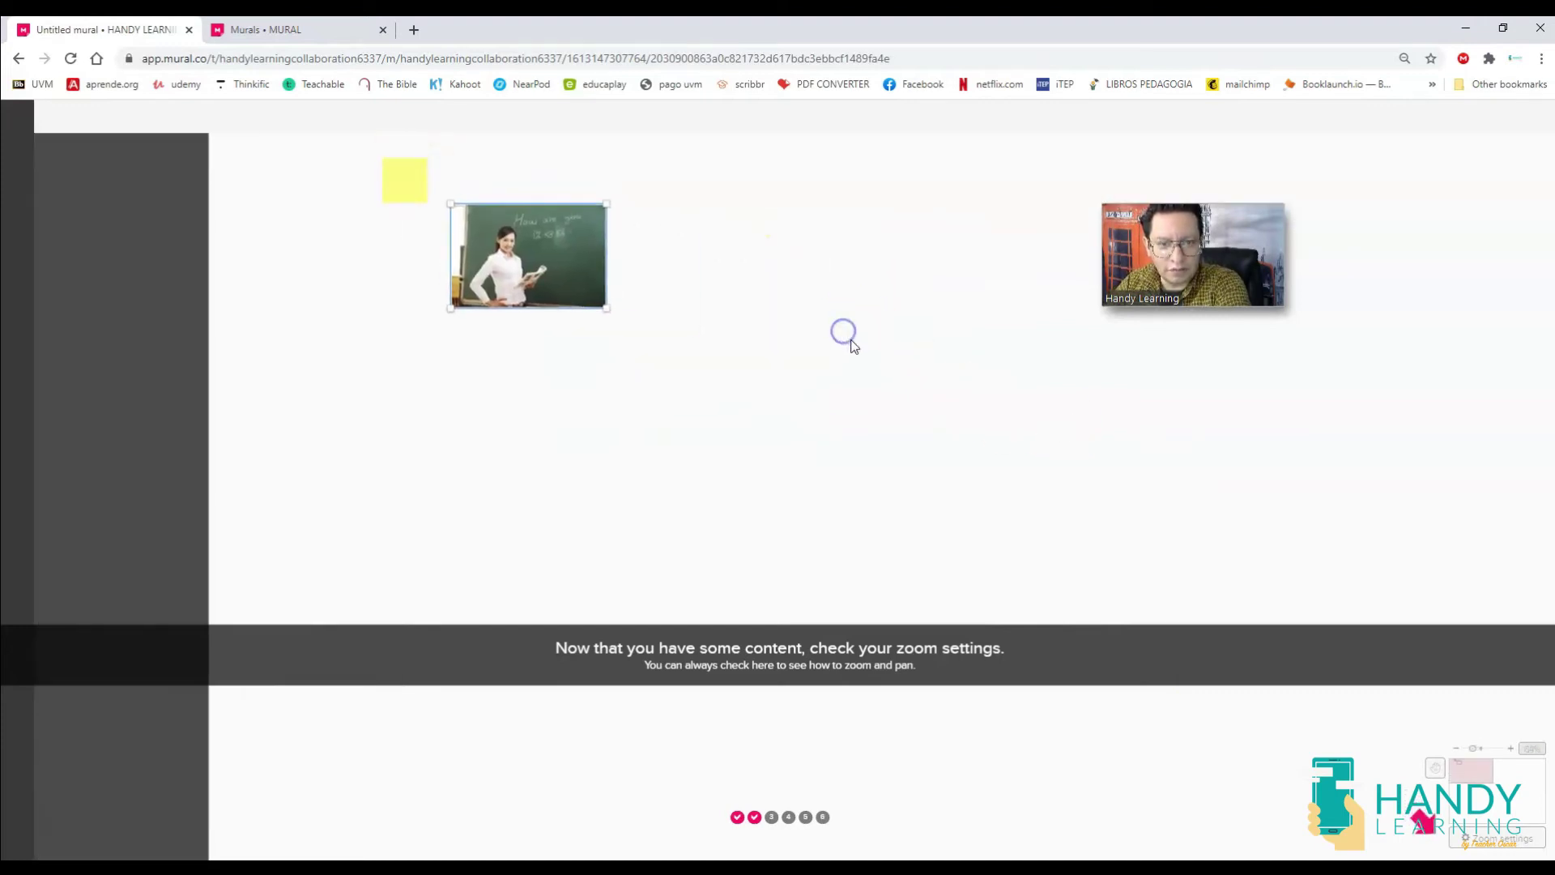
{"action": "scroll", "coordinate": [862, 358], "scroll_direction": "down", "scroll_amount": 2}
{"action": "left_click_drag", "start_coordinate": [1098, 429], "coordinate": [739, 351]}
{"action": "scroll", "coordinate": [819, 348], "scroll_direction": "down", "scroll_amount": 1}
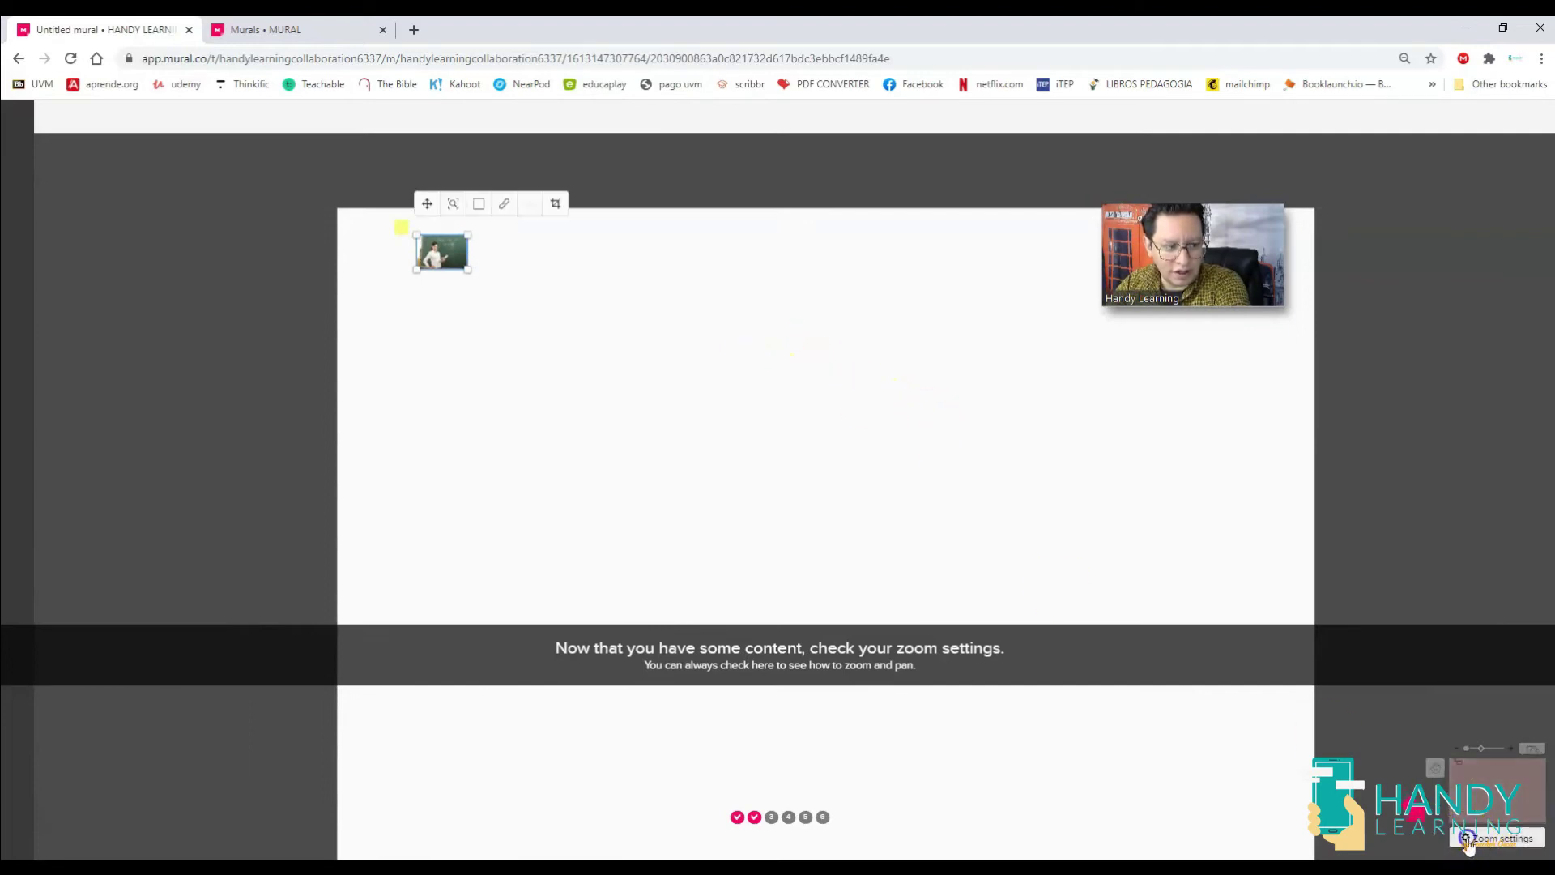
{"action": "left_click", "coordinate": [1468, 843]}
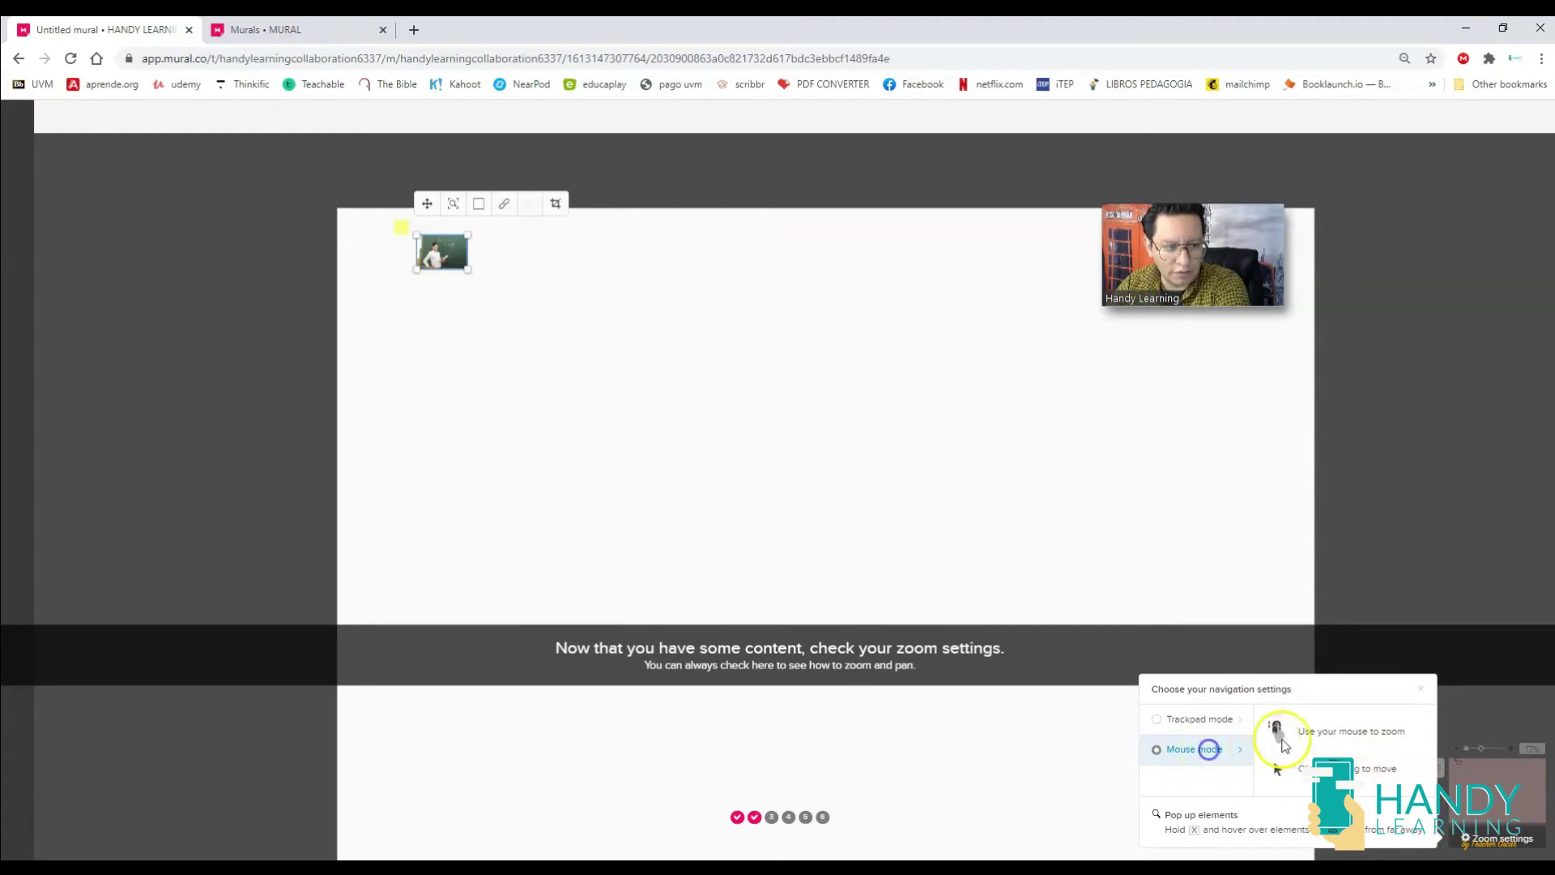
{"action": "left_click", "coordinate": [932, 450]}
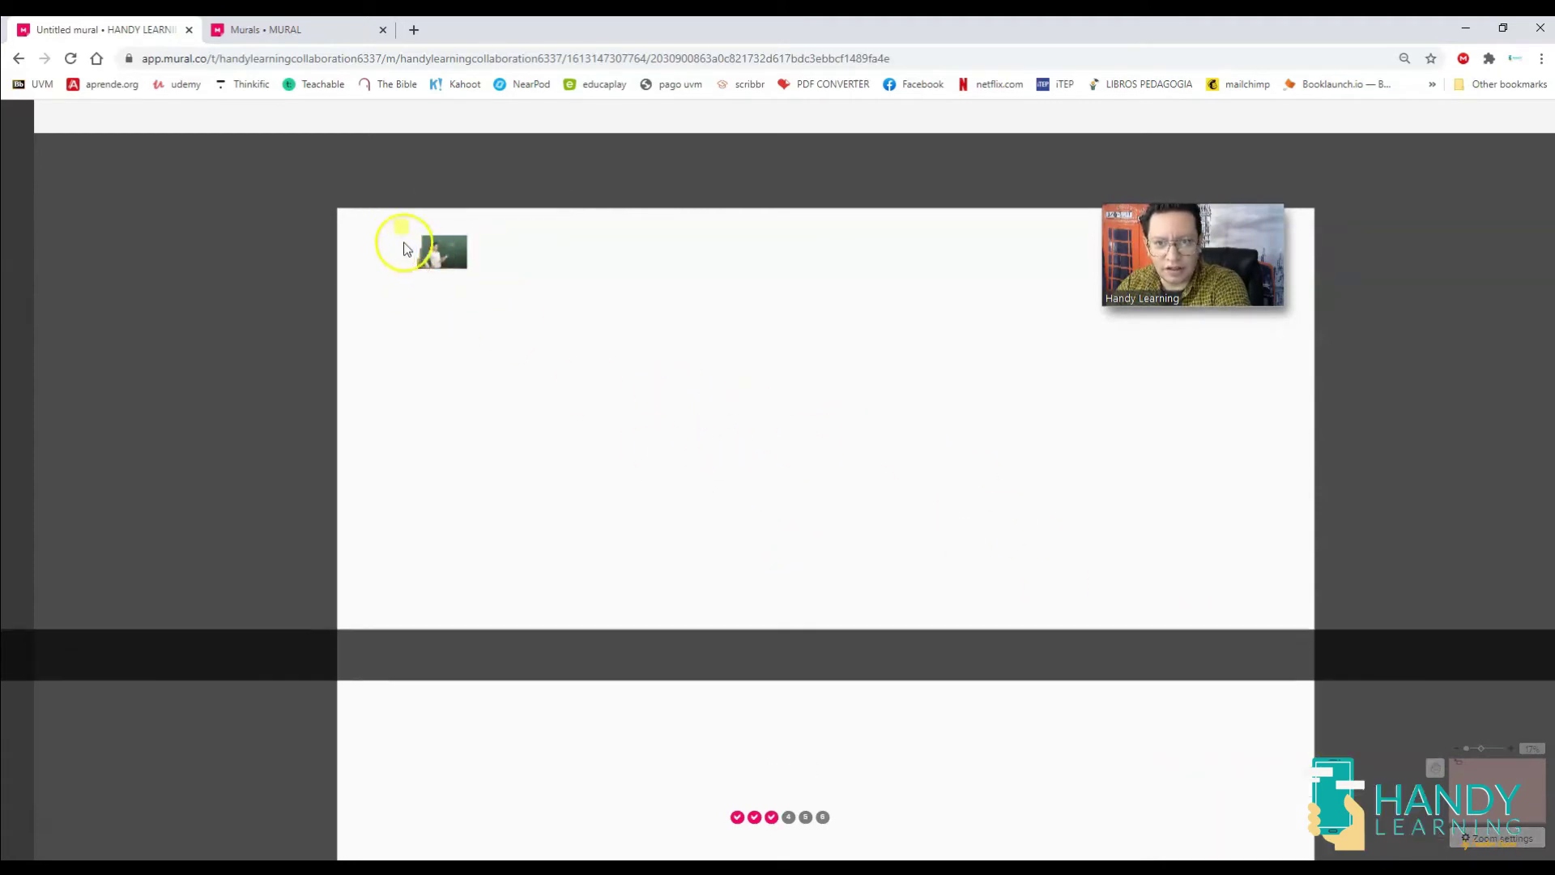
{"action": "scroll", "coordinate": [563, 366], "scroll_direction": "up", "scroll_amount": 5}
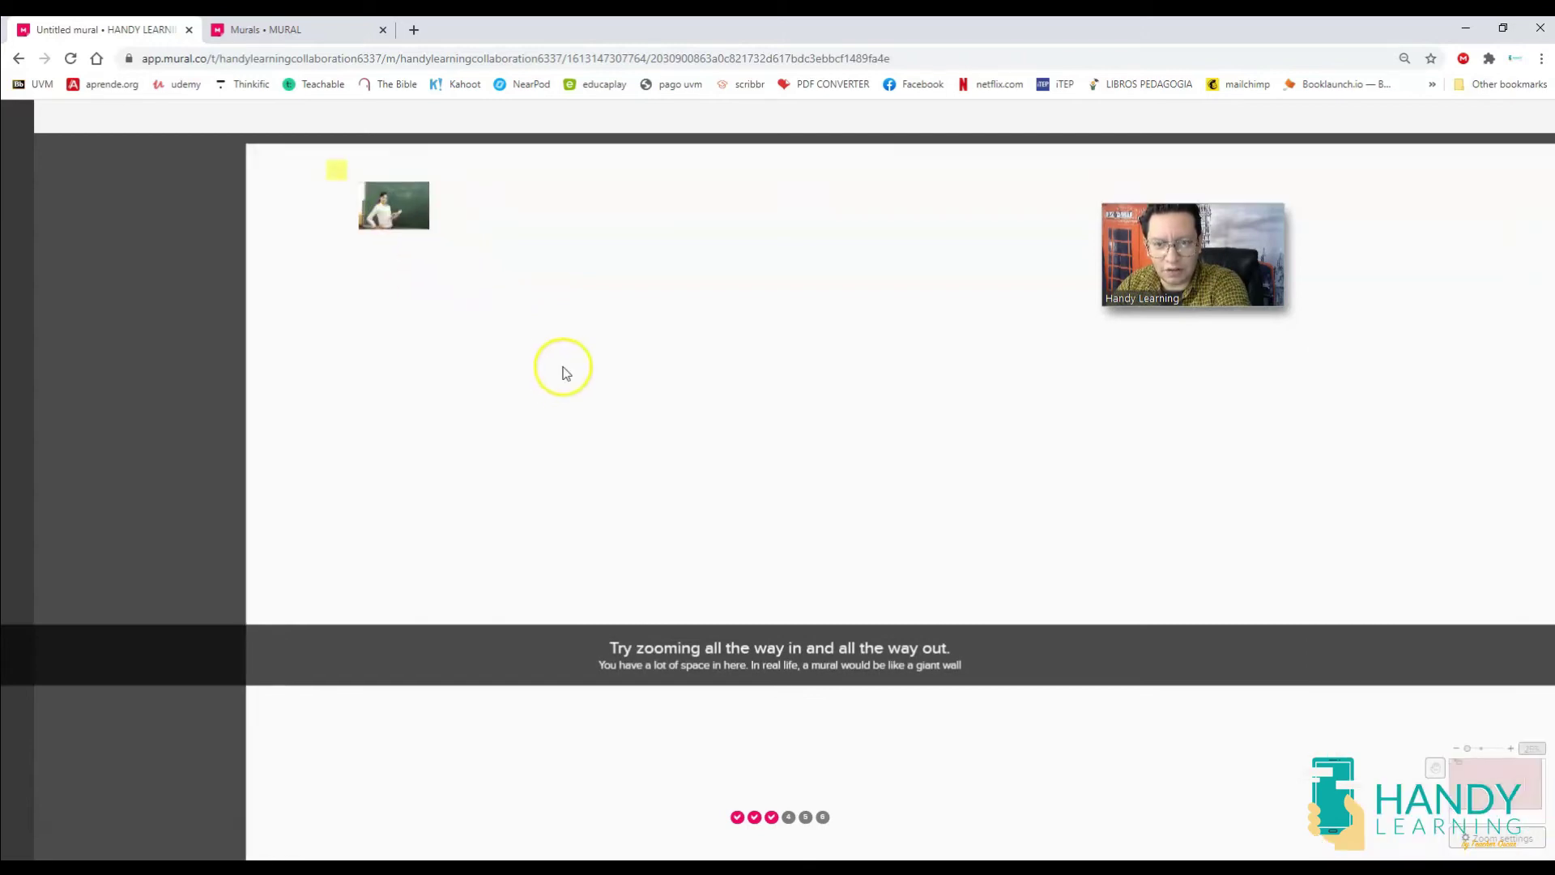
{"action": "scroll", "coordinate": [607, 421], "scroll_direction": "down", "scroll_amount": 5}
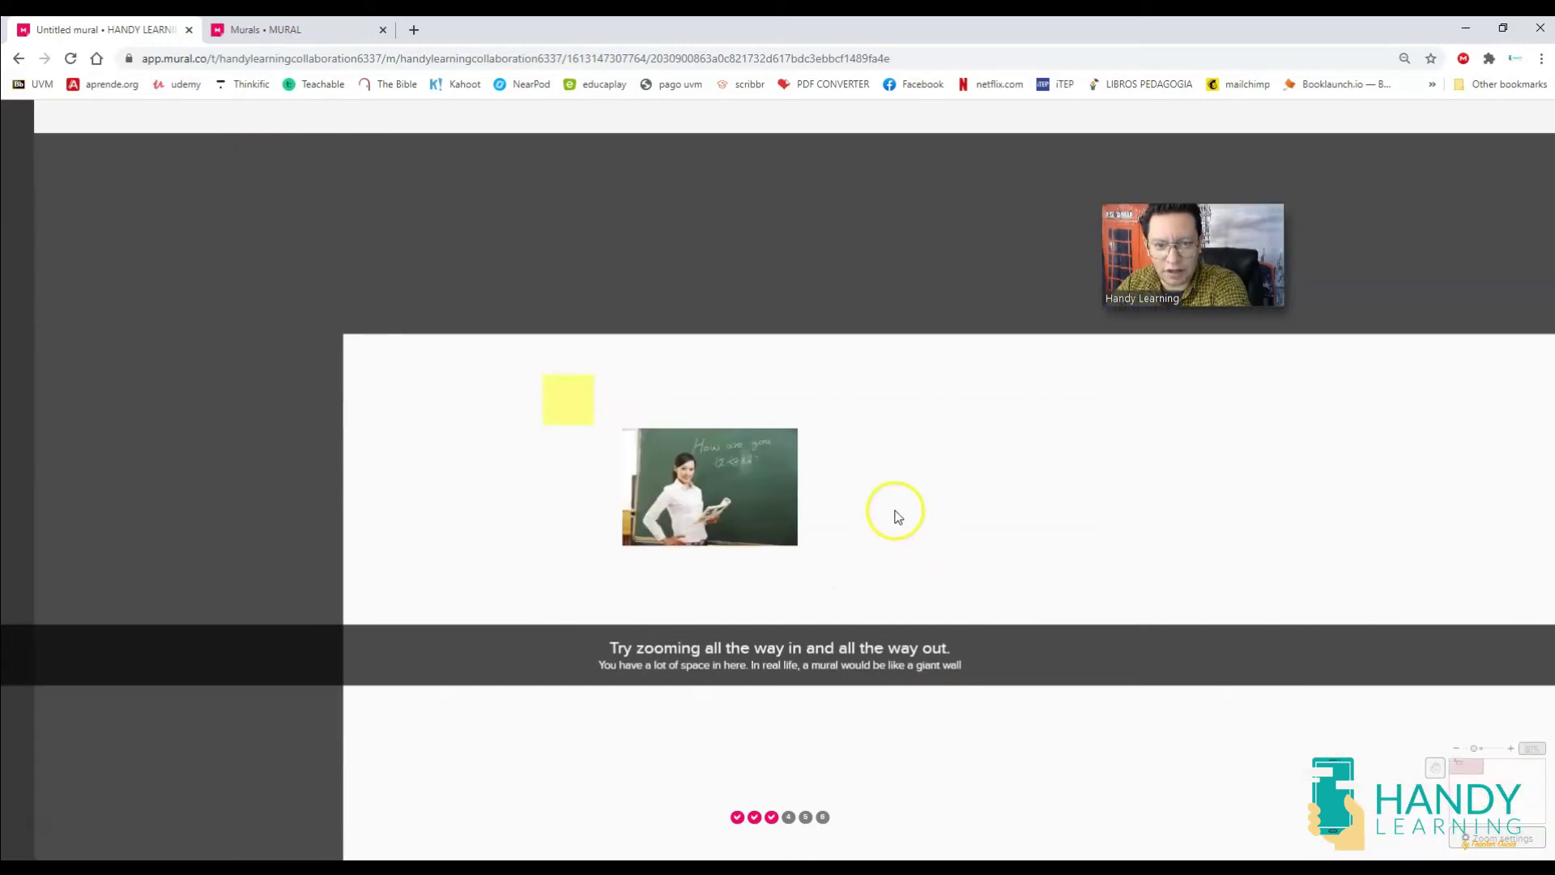
{"action": "scroll", "coordinate": [894, 516], "scroll_direction": "down", "scroll_amount": 5}
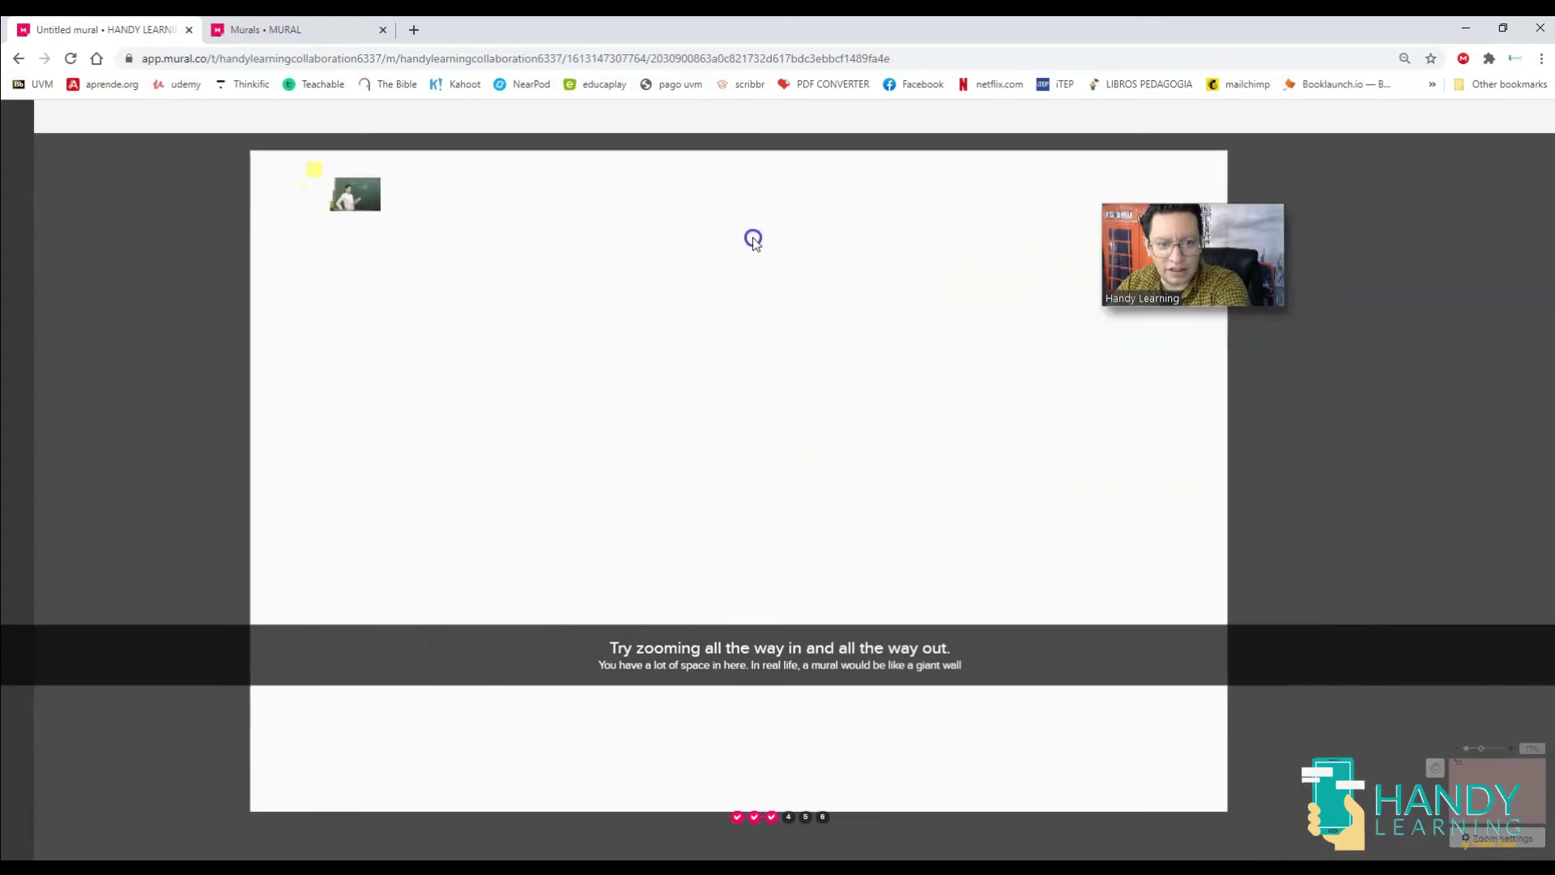
{"action": "left_click_drag", "start_coordinate": [753, 240], "coordinate": [794, 251]}
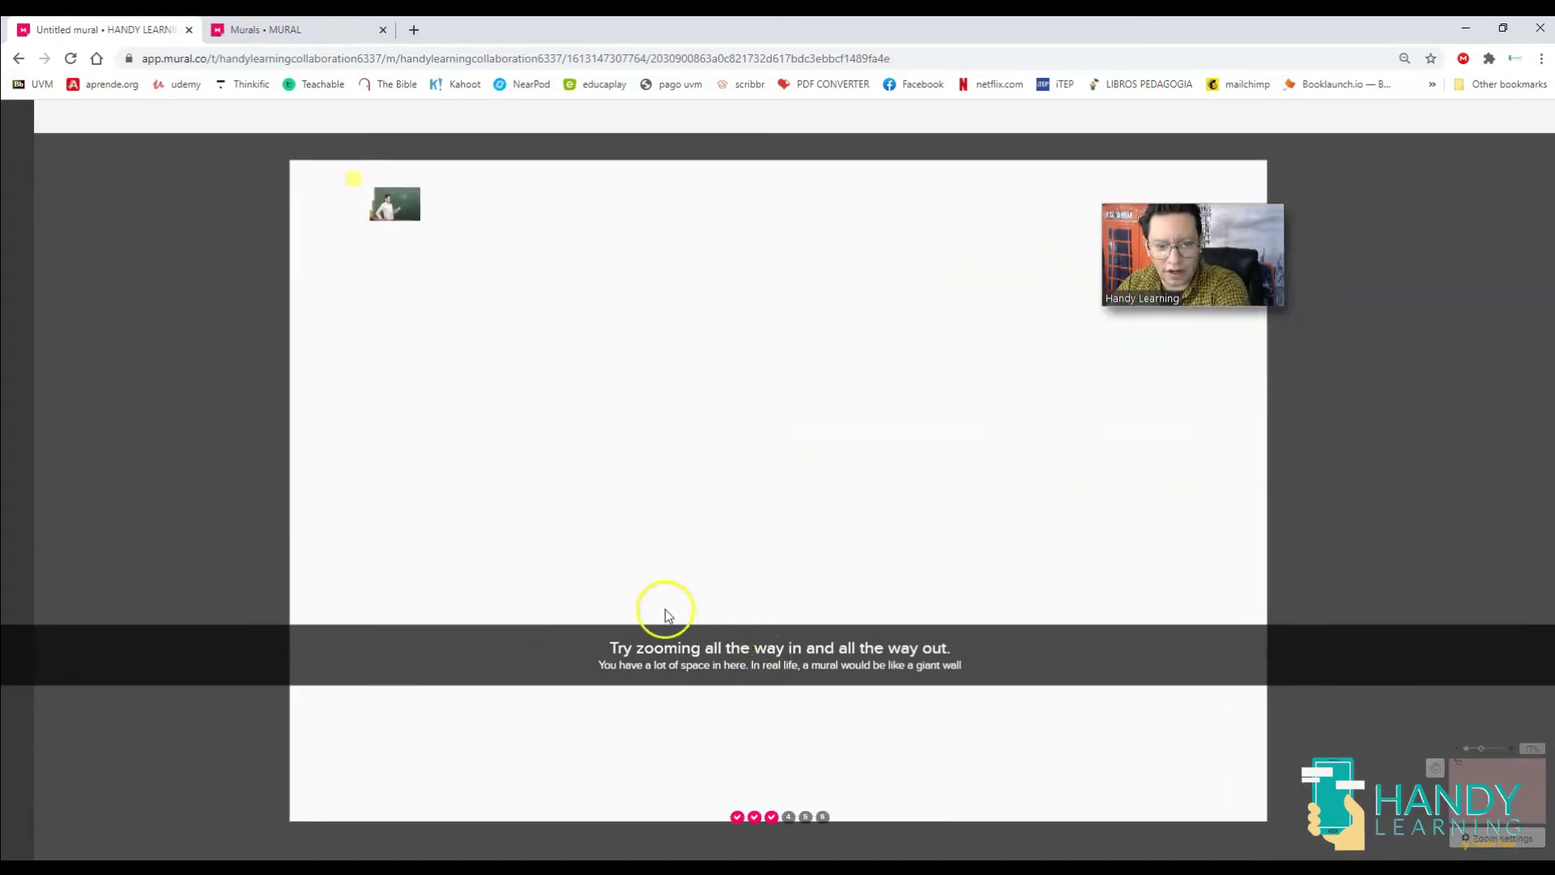
{"action": "scroll", "coordinate": [718, 507], "scroll_direction": "up", "scroll_amount": 5}
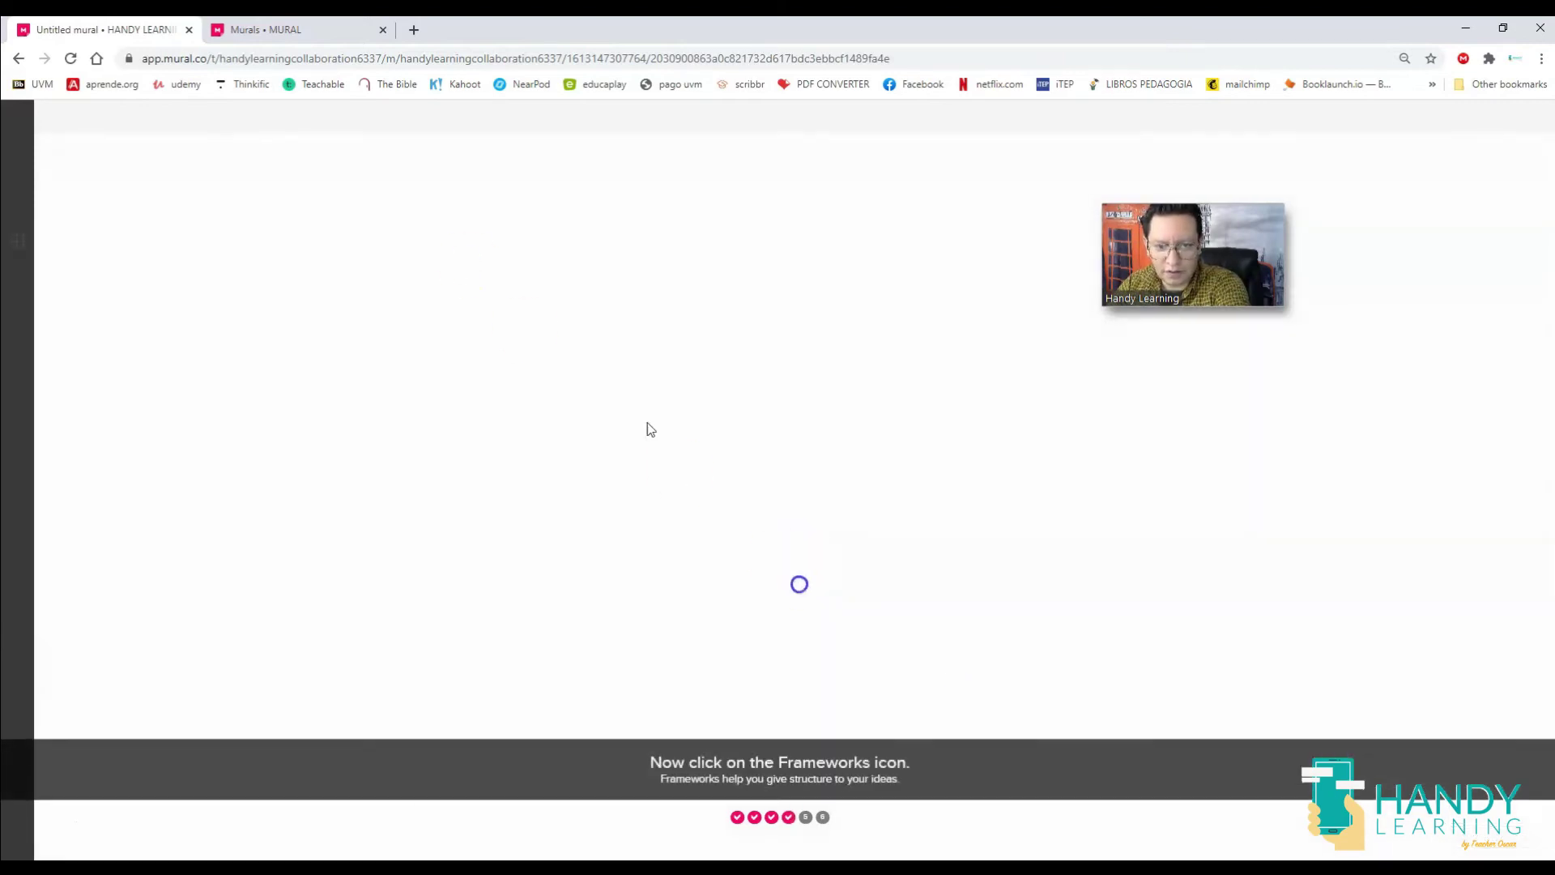
Browse the AGILE and BUSINESS frameworks, then drag a Freeform area from LAYOUTS onto the canvas.
{"action": "left_click", "coordinate": [16, 242]}
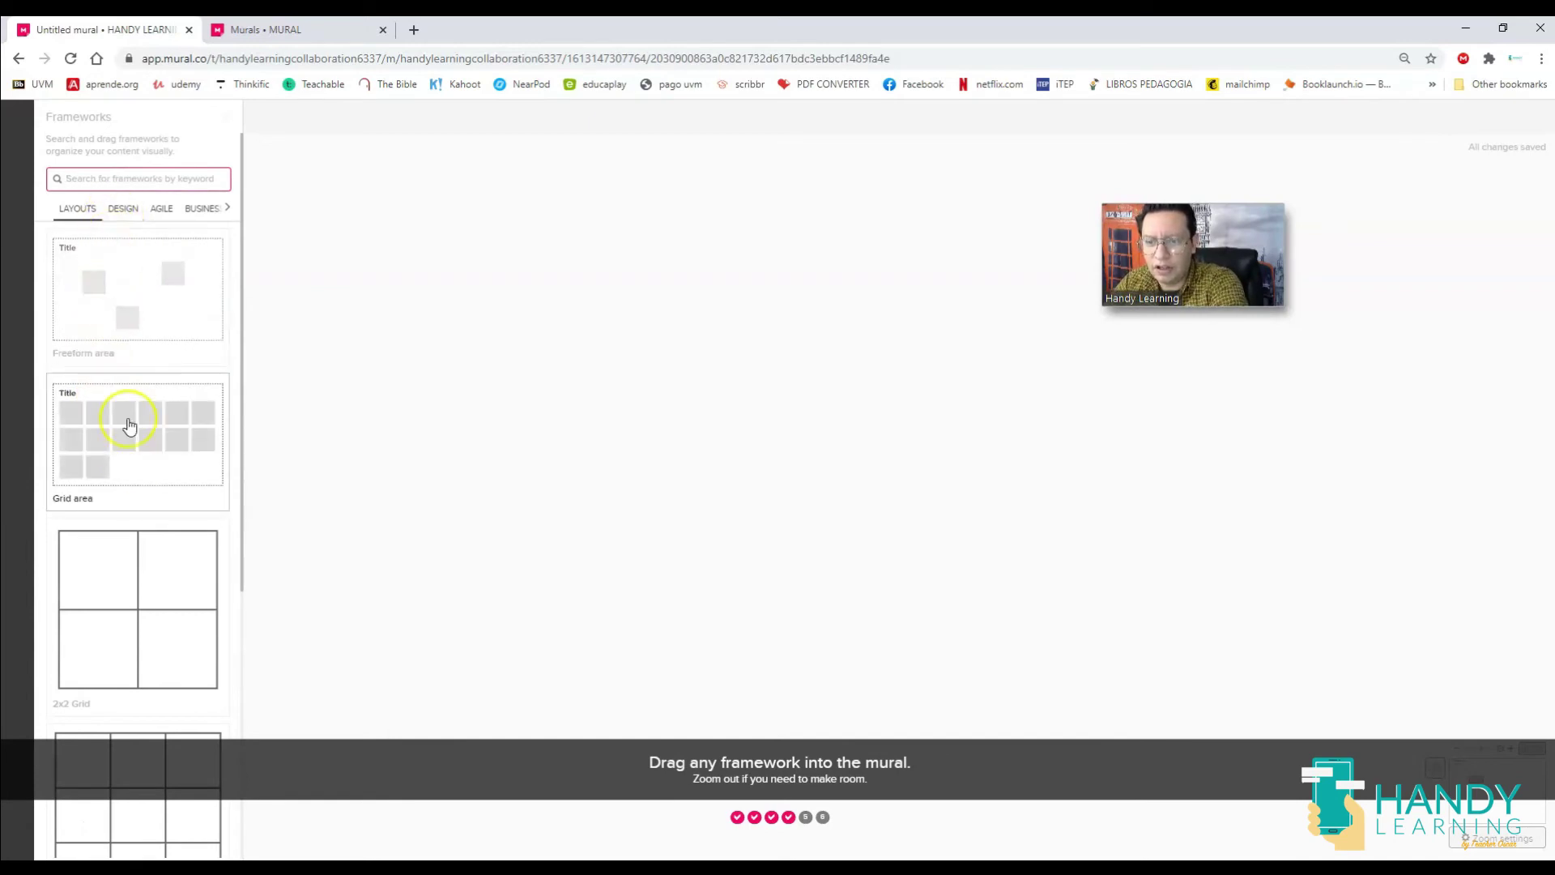
{"action": "left_click", "coordinate": [161, 208]}
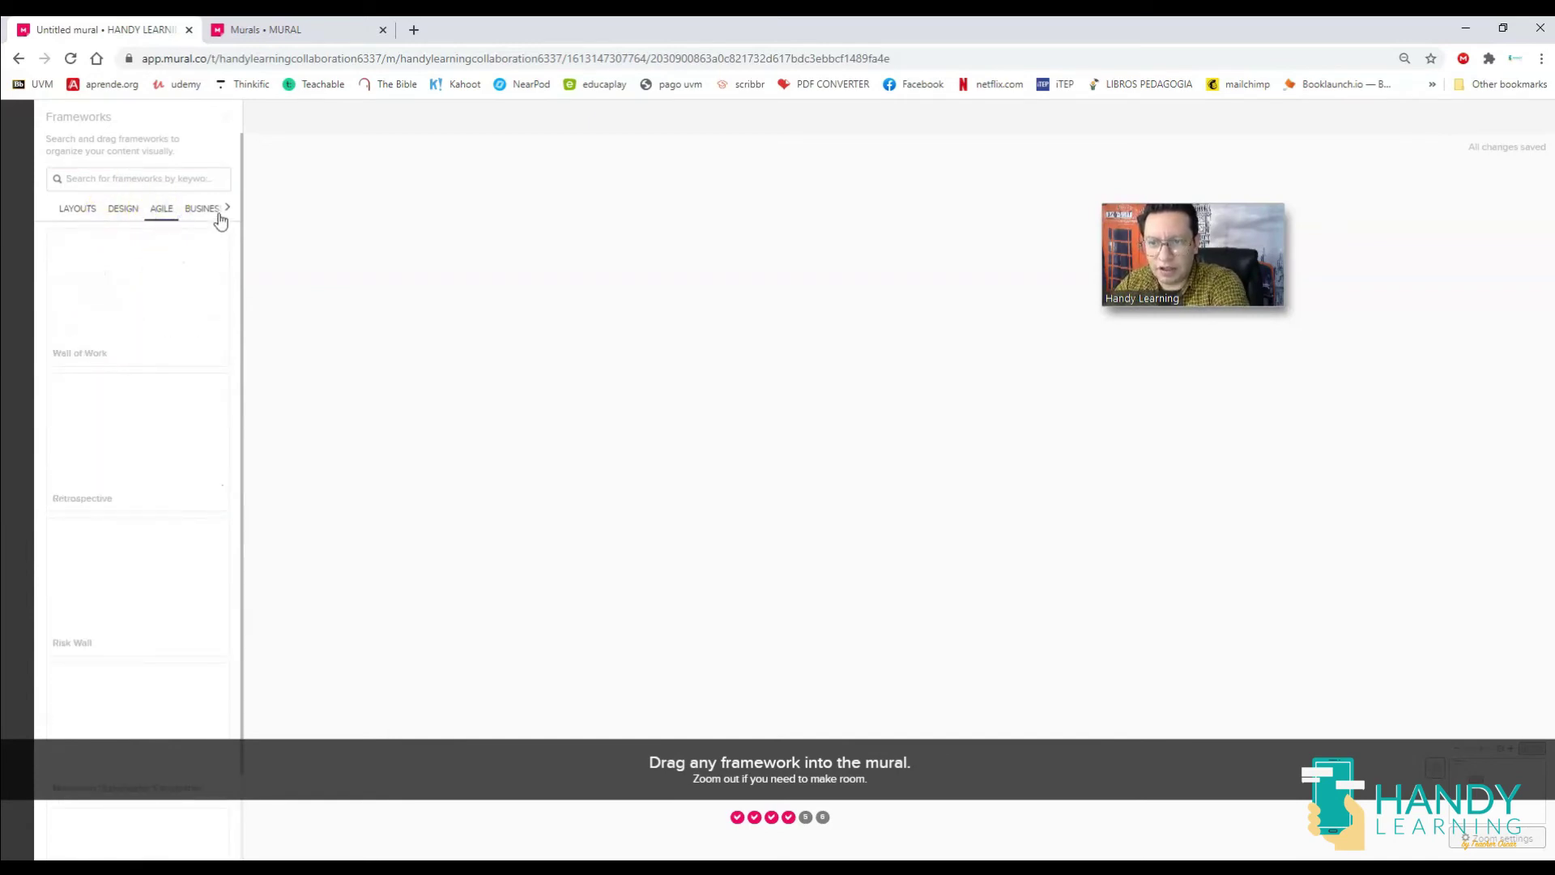
{"action": "left_click", "coordinate": [206, 209]}
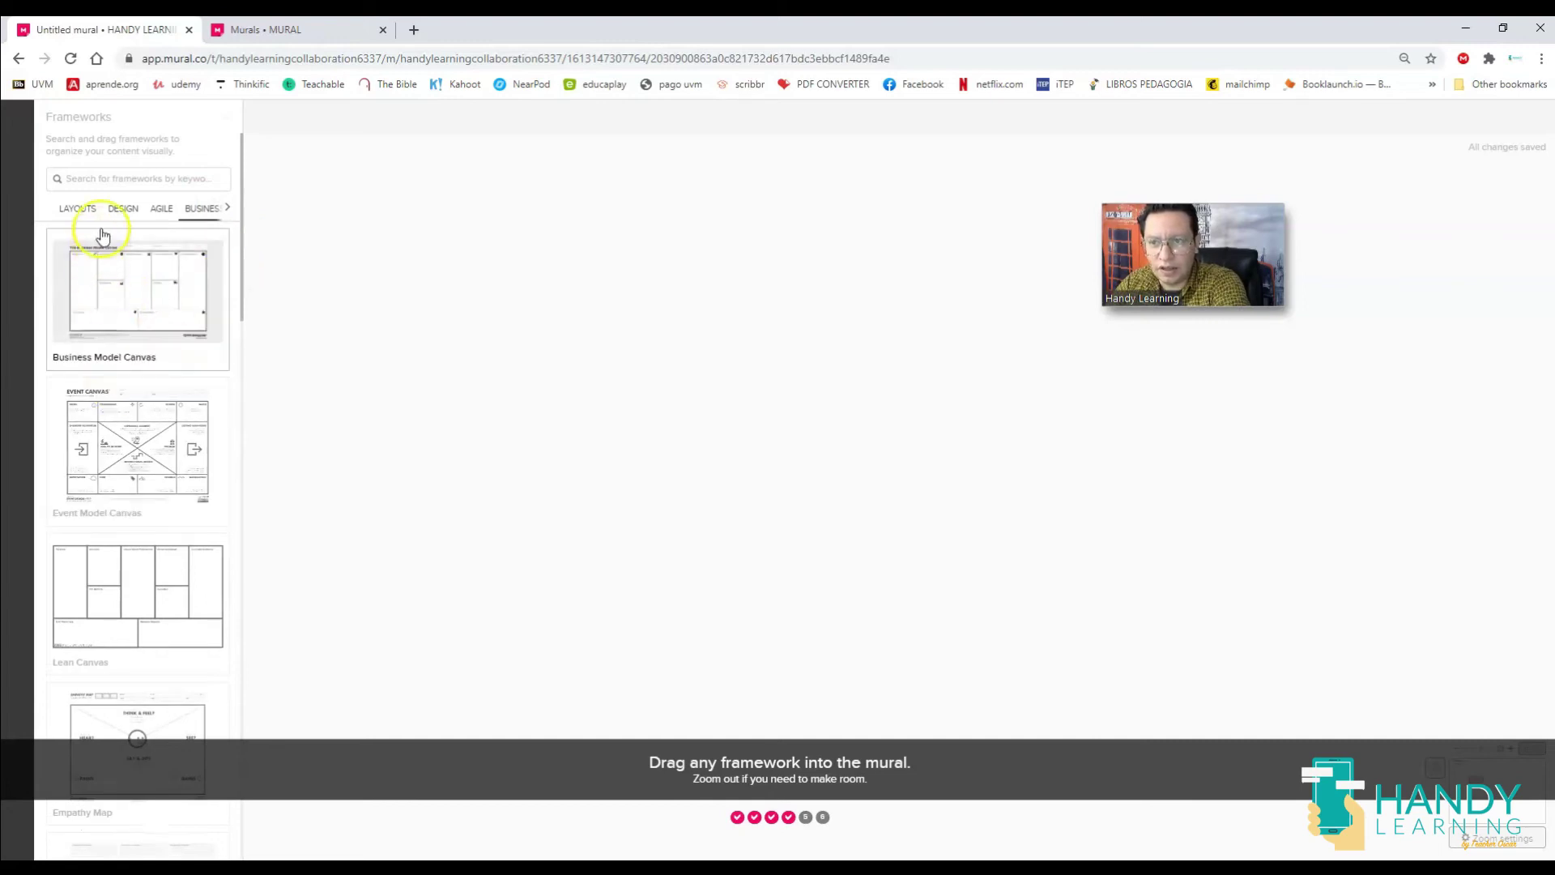
{"action": "left_click", "coordinate": [77, 208]}
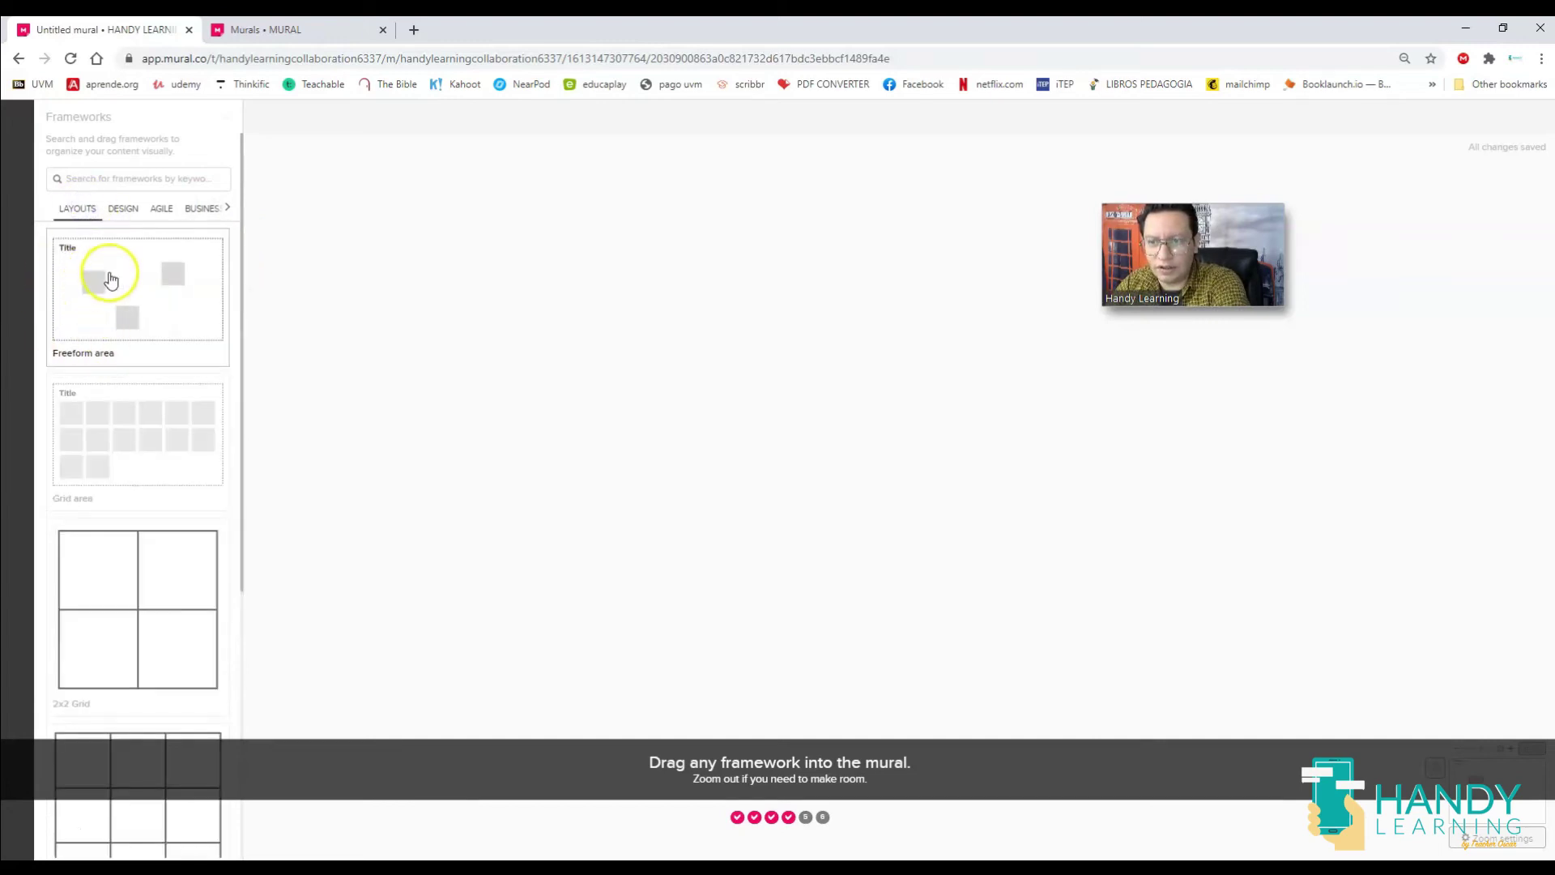
{"action": "left_click_drag", "start_coordinate": [111, 279], "coordinate": [490, 306]}
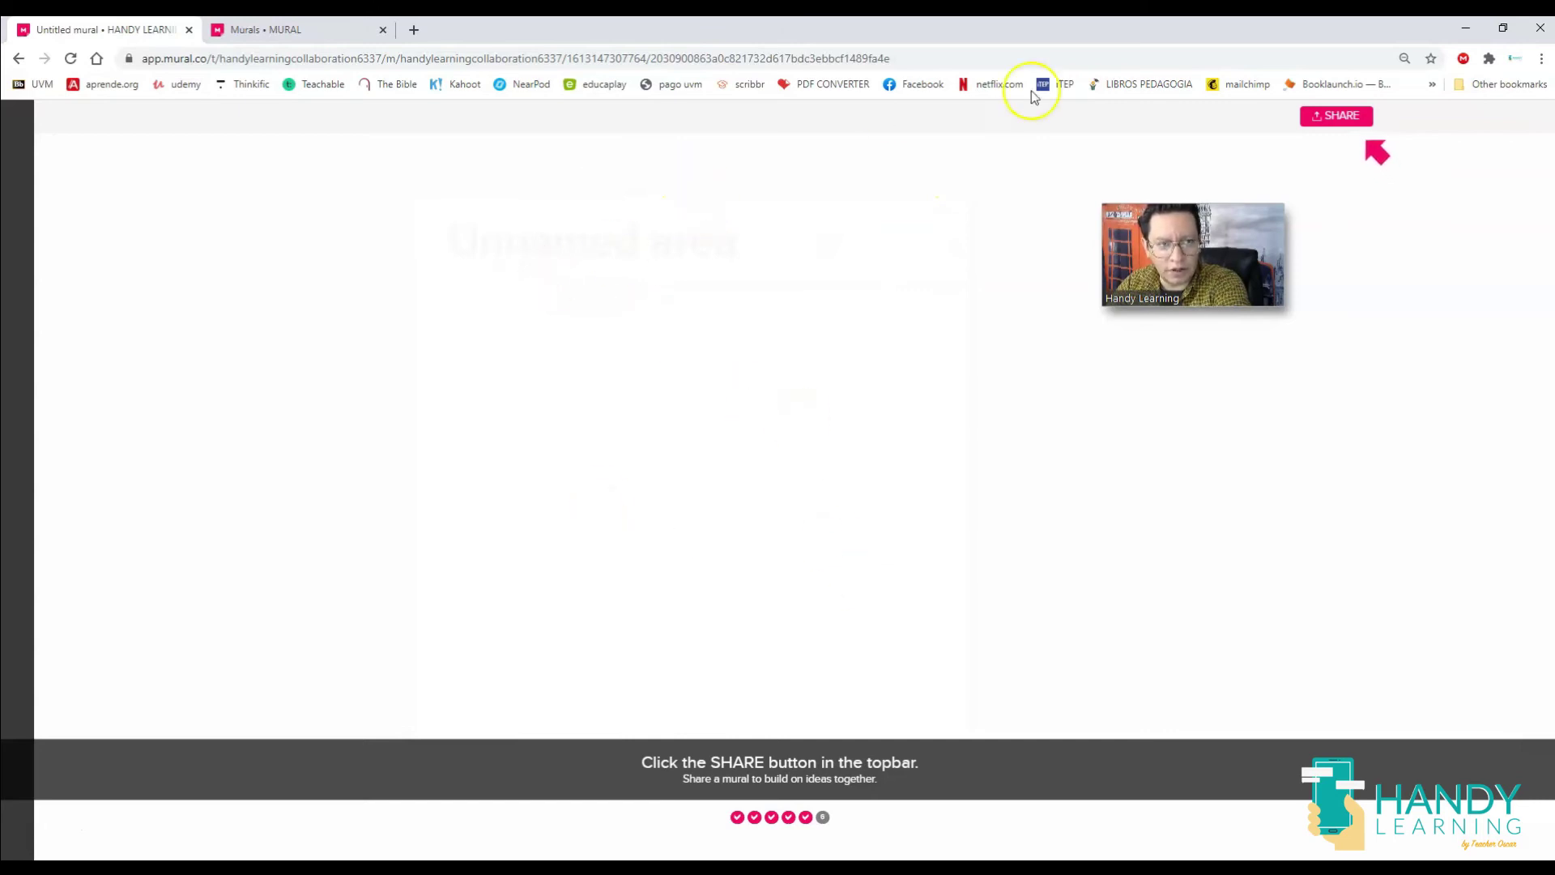
Copy the mural's visitor link from the Share window and close it with DONE.
{"action": "left_click", "coordinate": [1318, 118]}
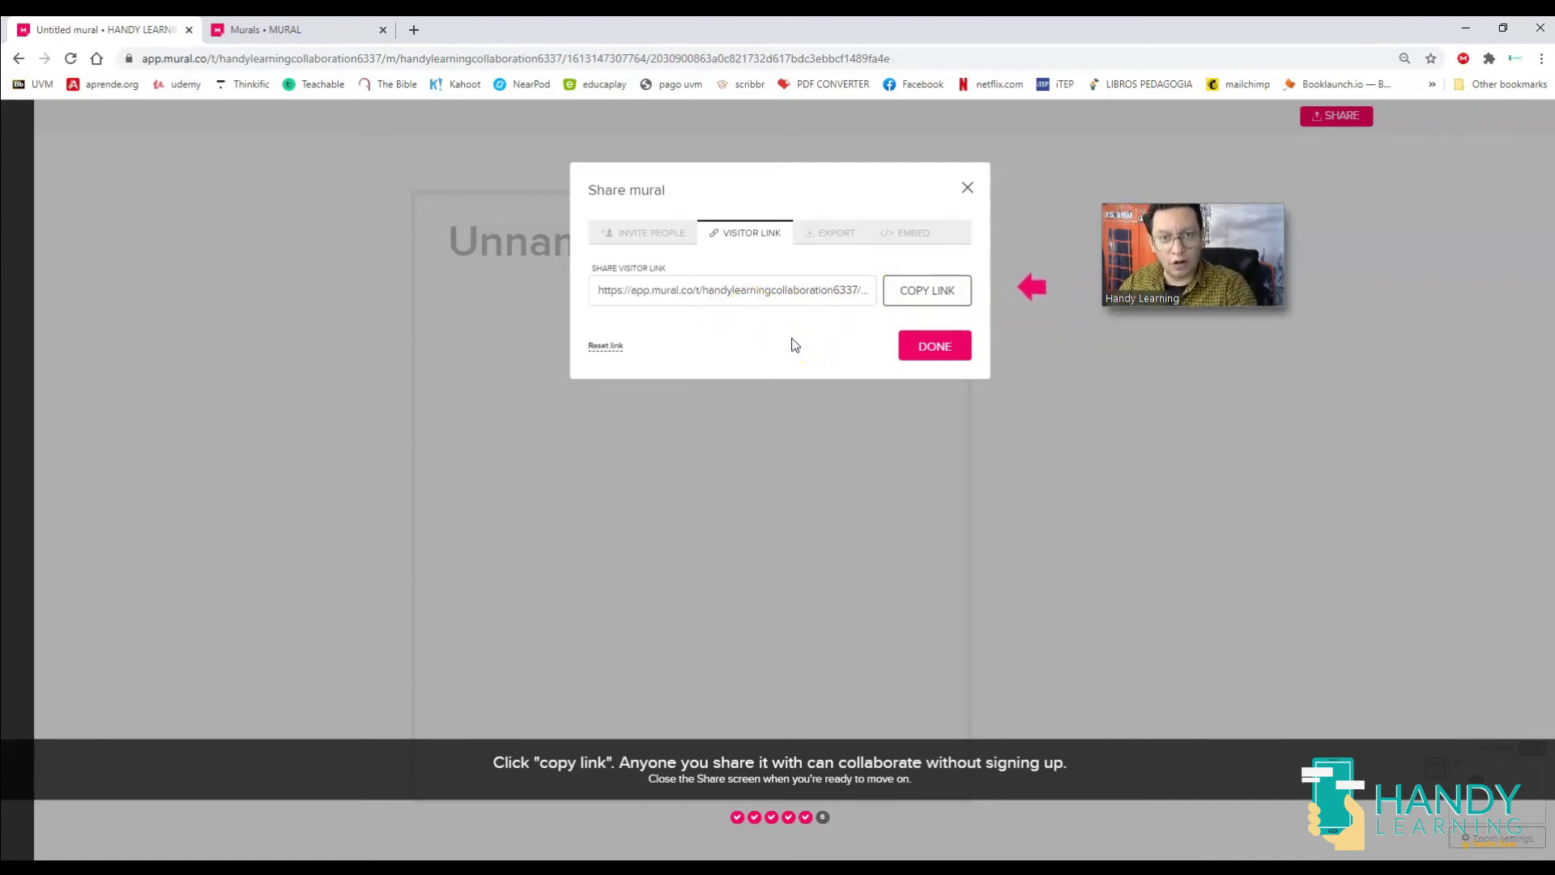
{"action": "left_click", "coordinate": [935, 298]}
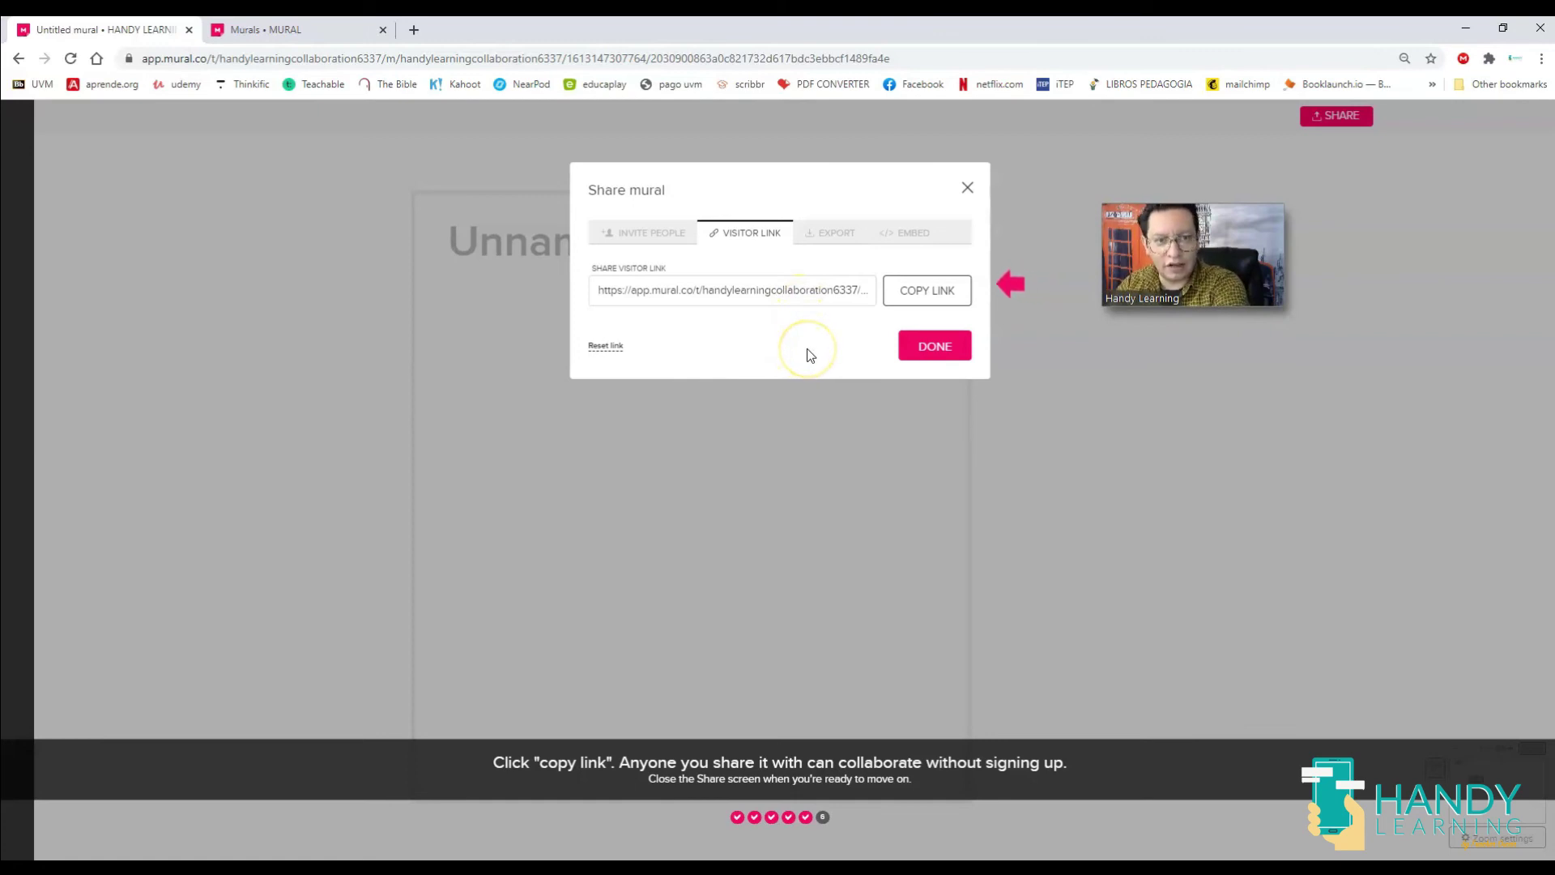
{"action": "left_click", "coordinate": [936, 347]}
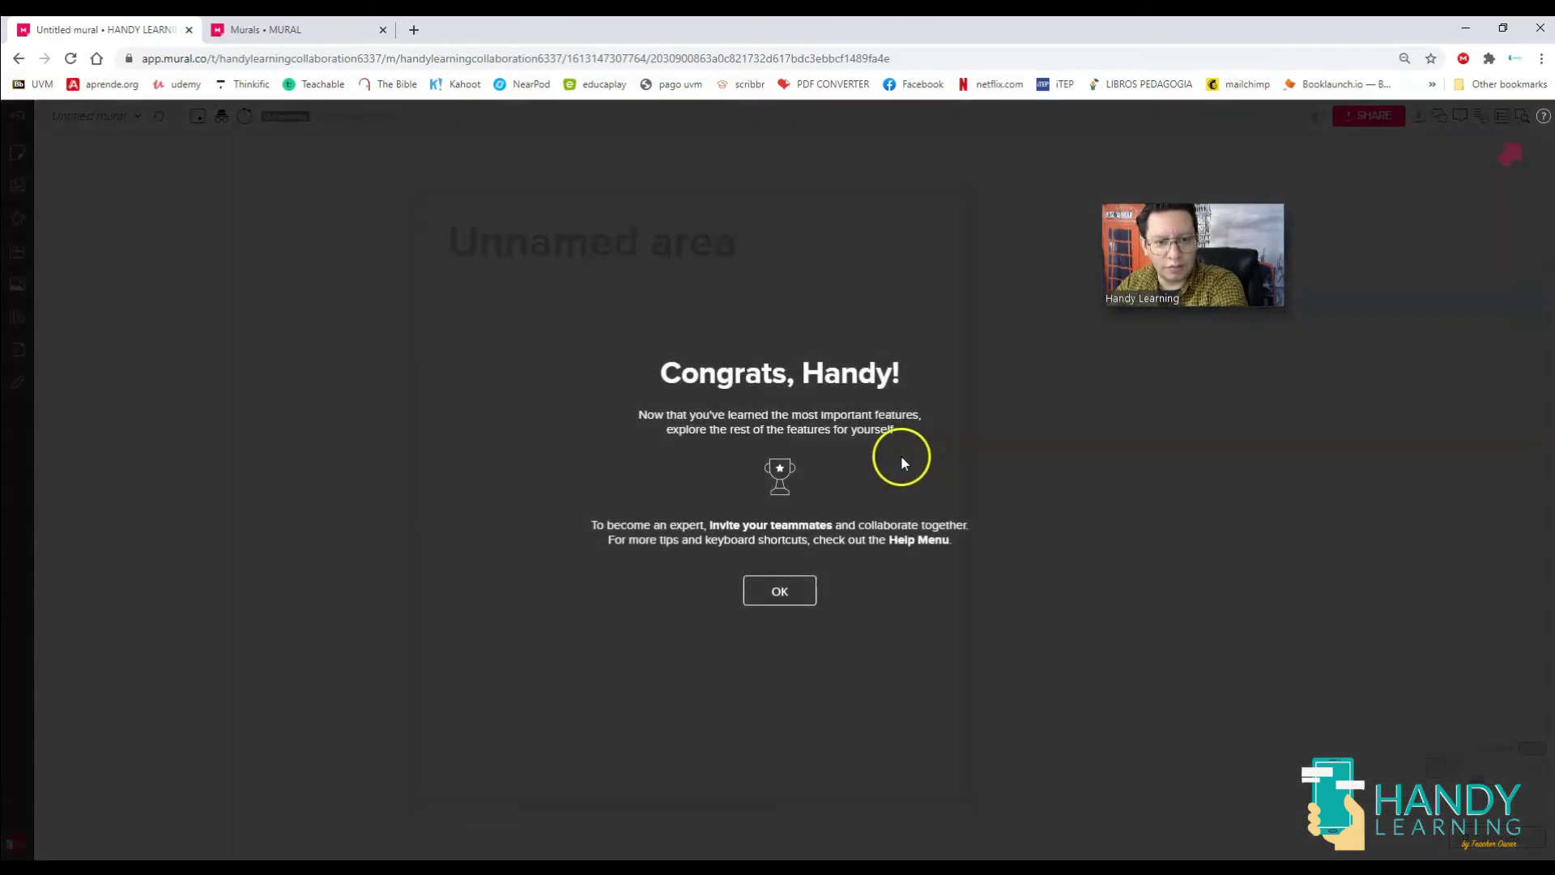
Dismiss the Congrats dialog, then zoom out and pan to show the sticky note, photo and freeform area.
{"action": "left_click", "coordinate": [759, 586]}
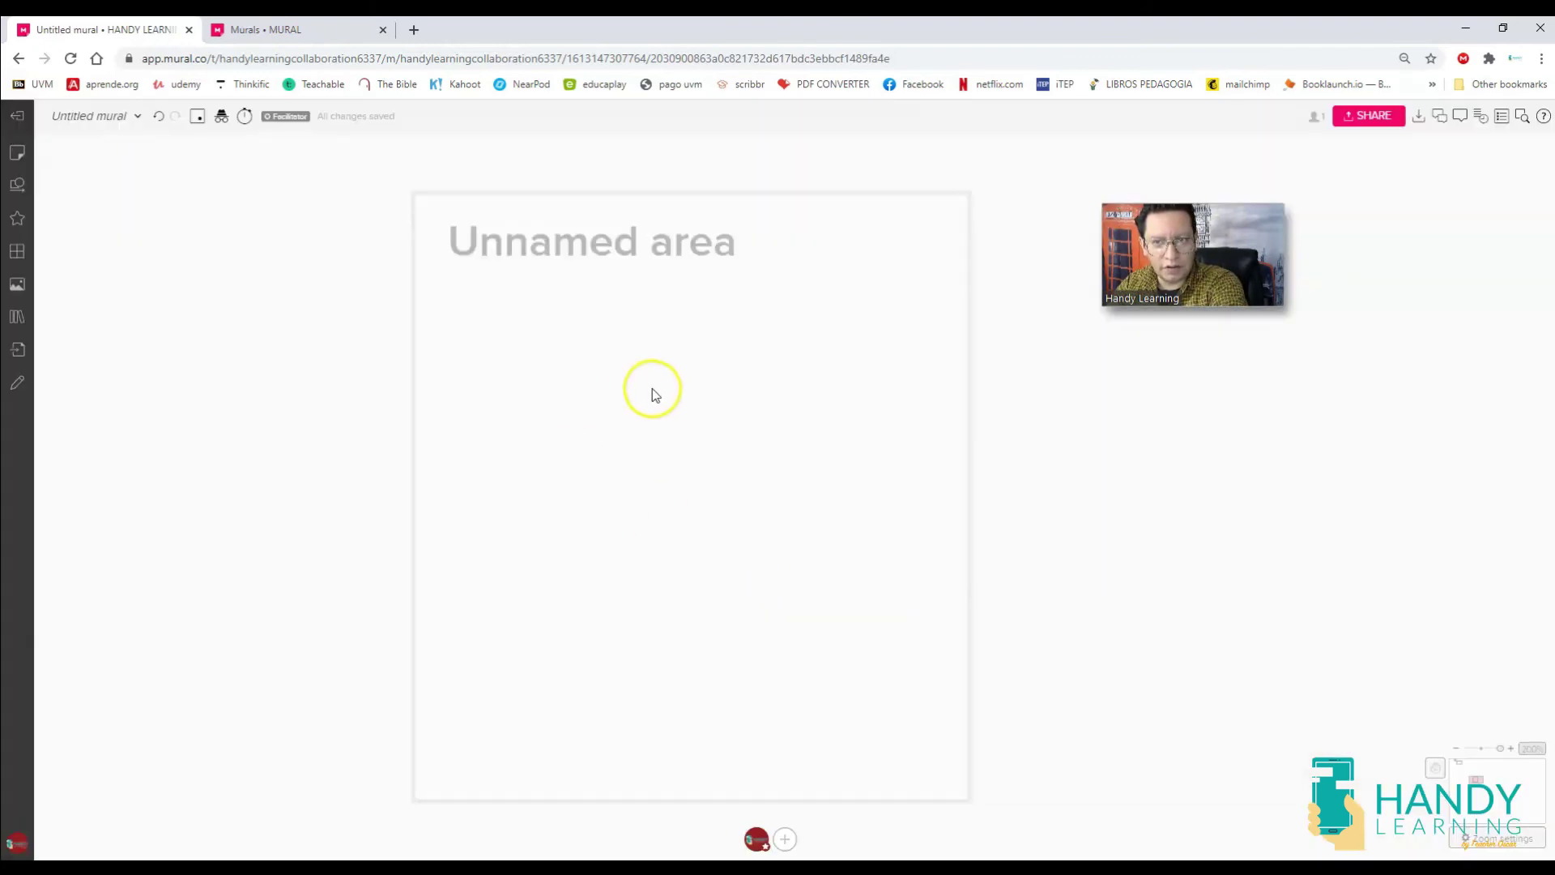
{"action": "scroll", "coordinate": [652, 392], "scroll_direction": "down", "scroll_amount": 1}
{"action": "scroll", "coordinate": [652, 396], "scroll_direction": "down", "scroll_amount": 4}
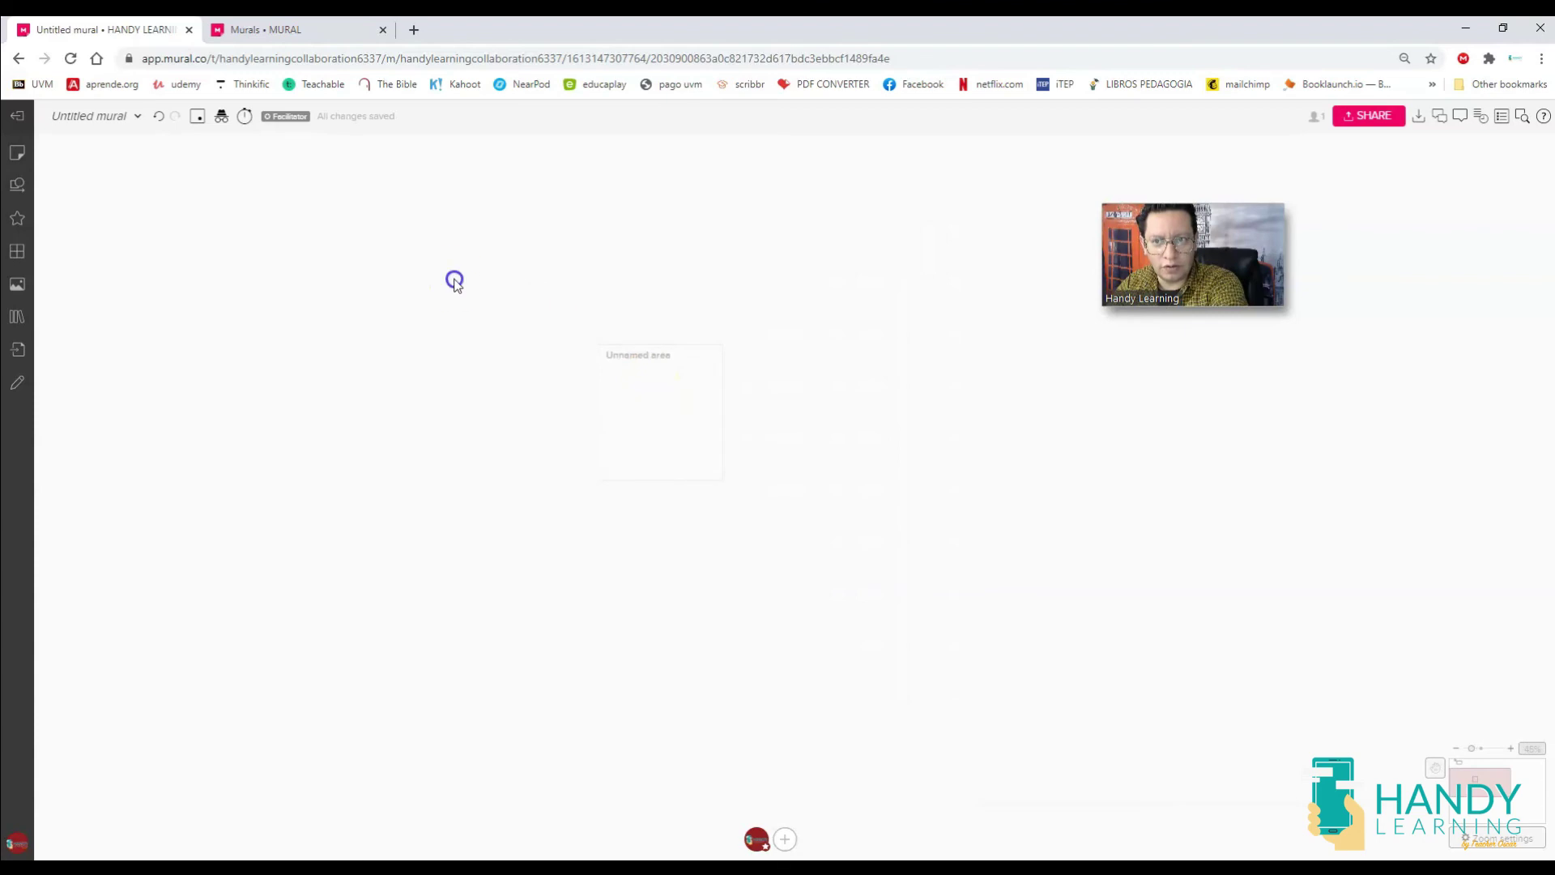
{"action": "left_click_drag", "start_coordinate": [455, 278], "coordinate": [680, 604]}
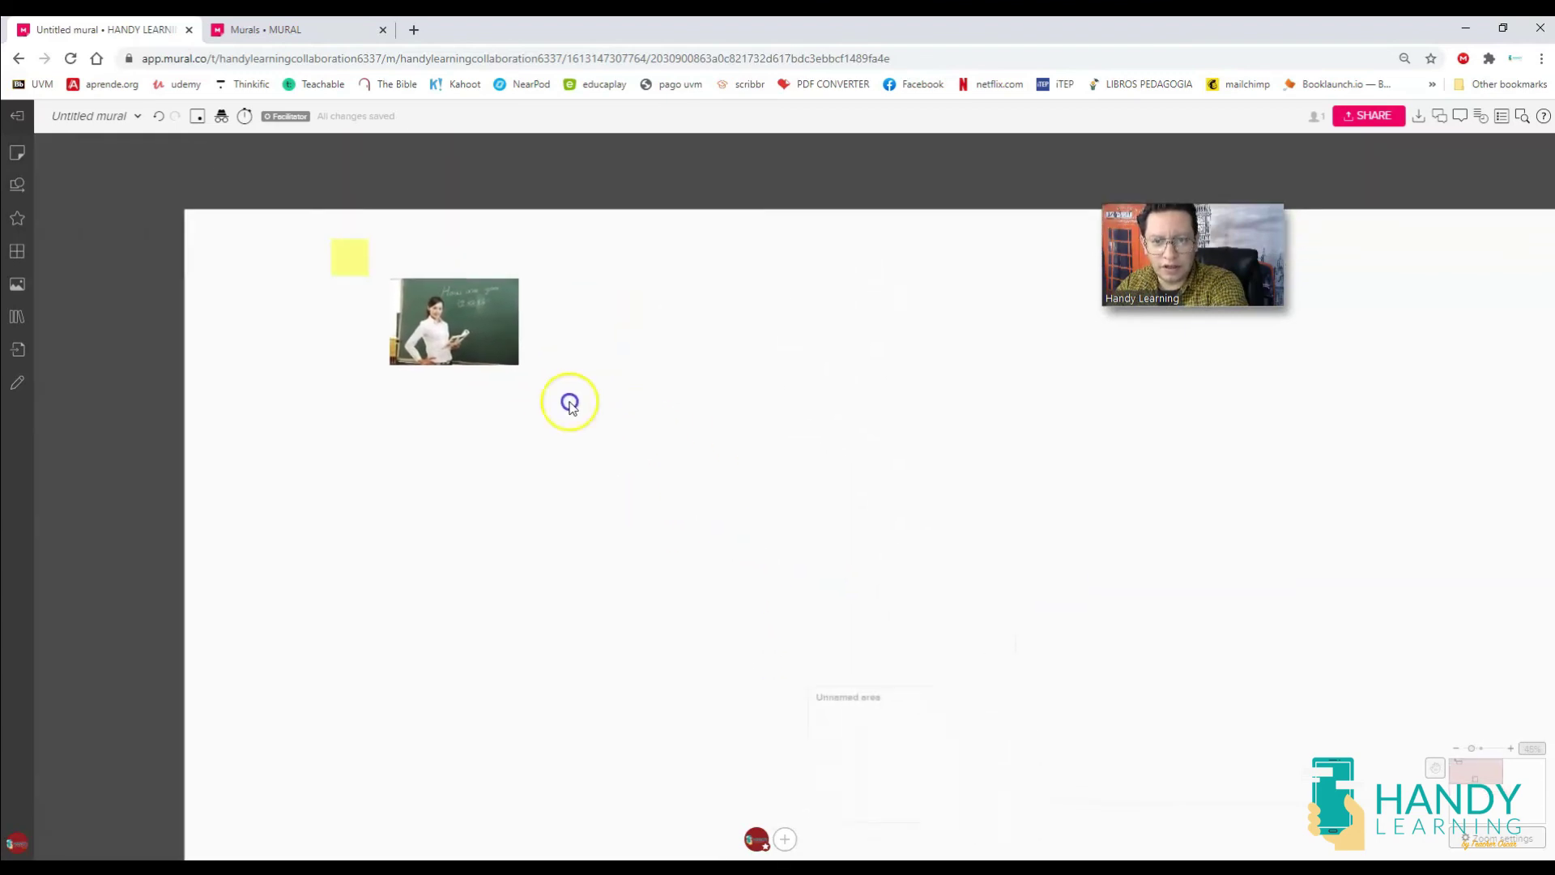